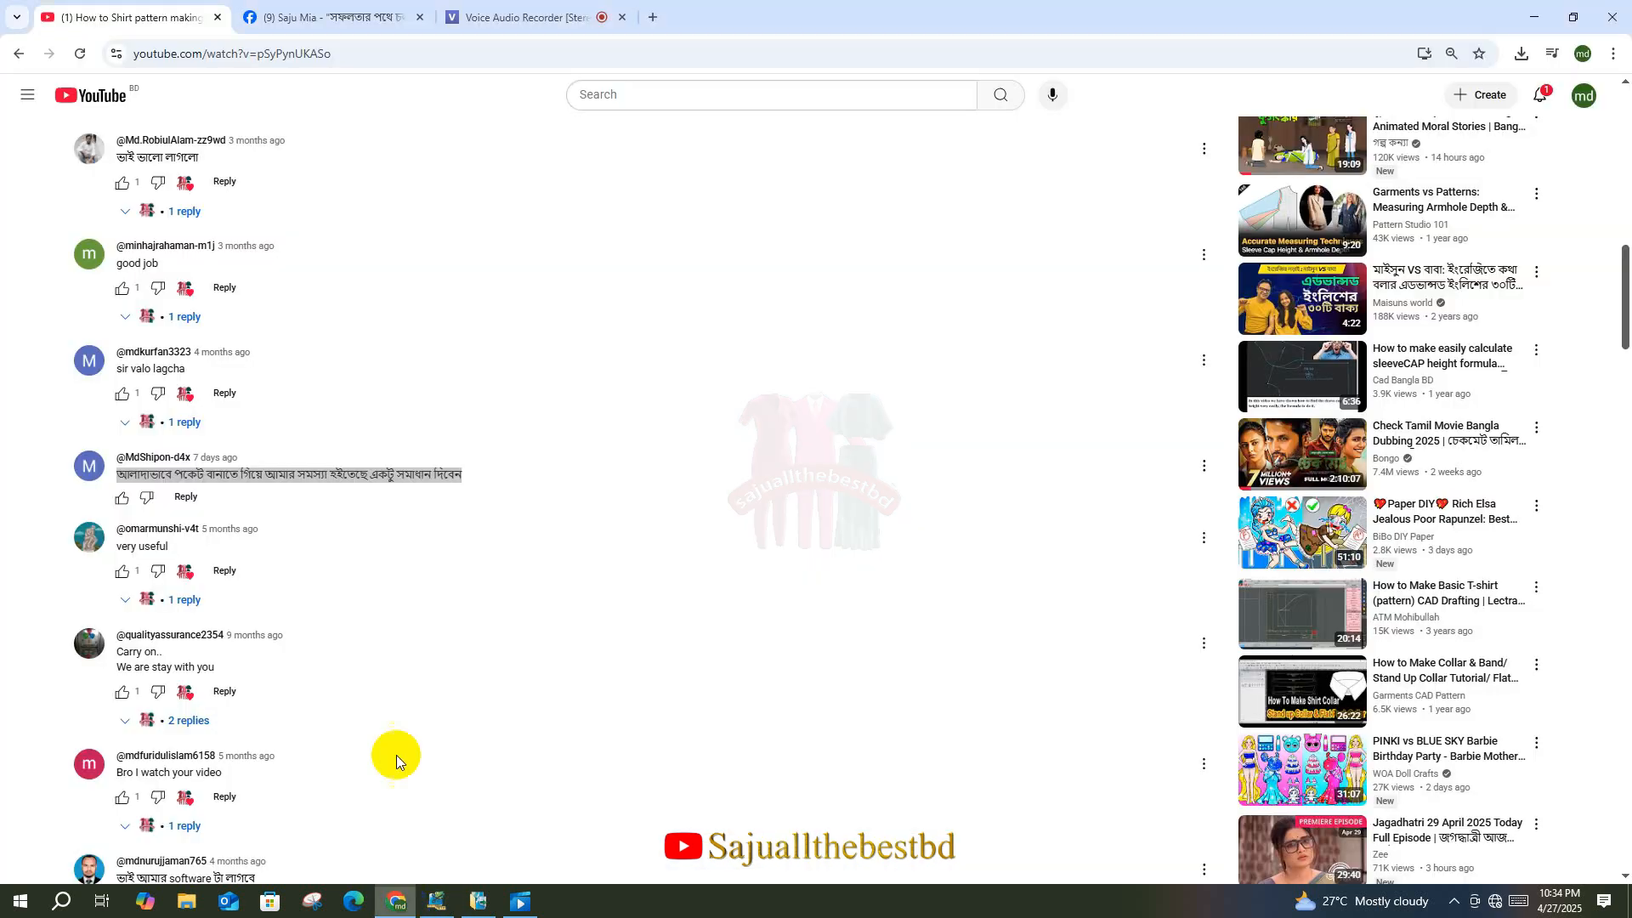
- Read and highlight the Bengali comment asking for help with making a separate pocket
{"action": "left_click", "coordinate": [396, 901]}
{"action": "left_click", "coordinate": [564, 511]}
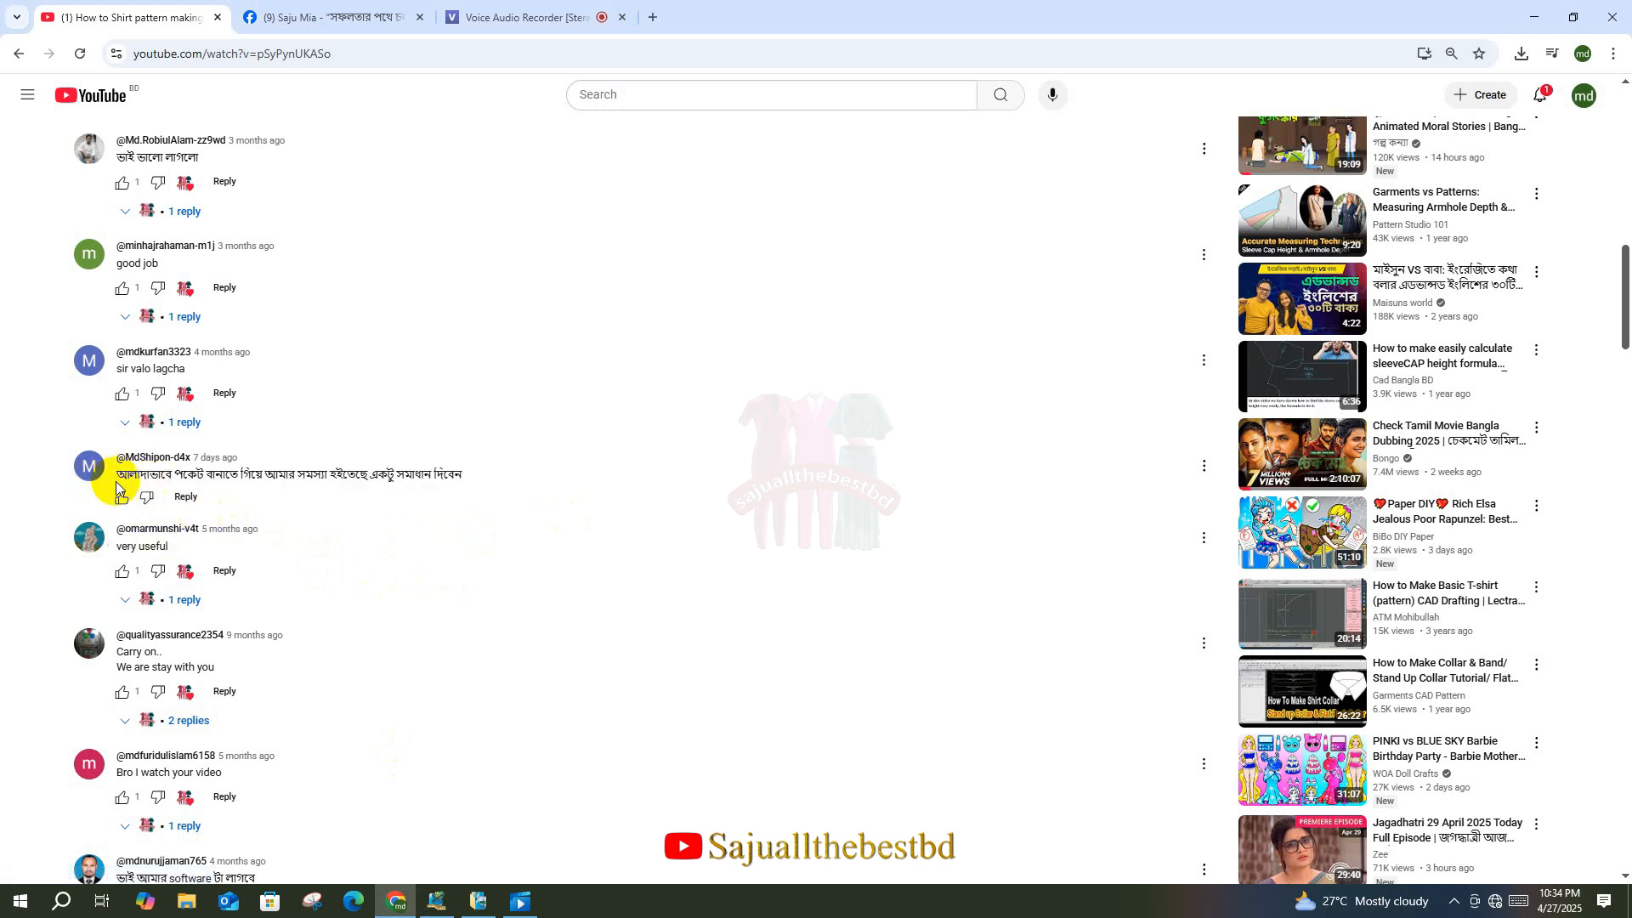
{"action": "left_click_drag", "start_coordinate": [150, 475], "coordinate": [463, 485]}
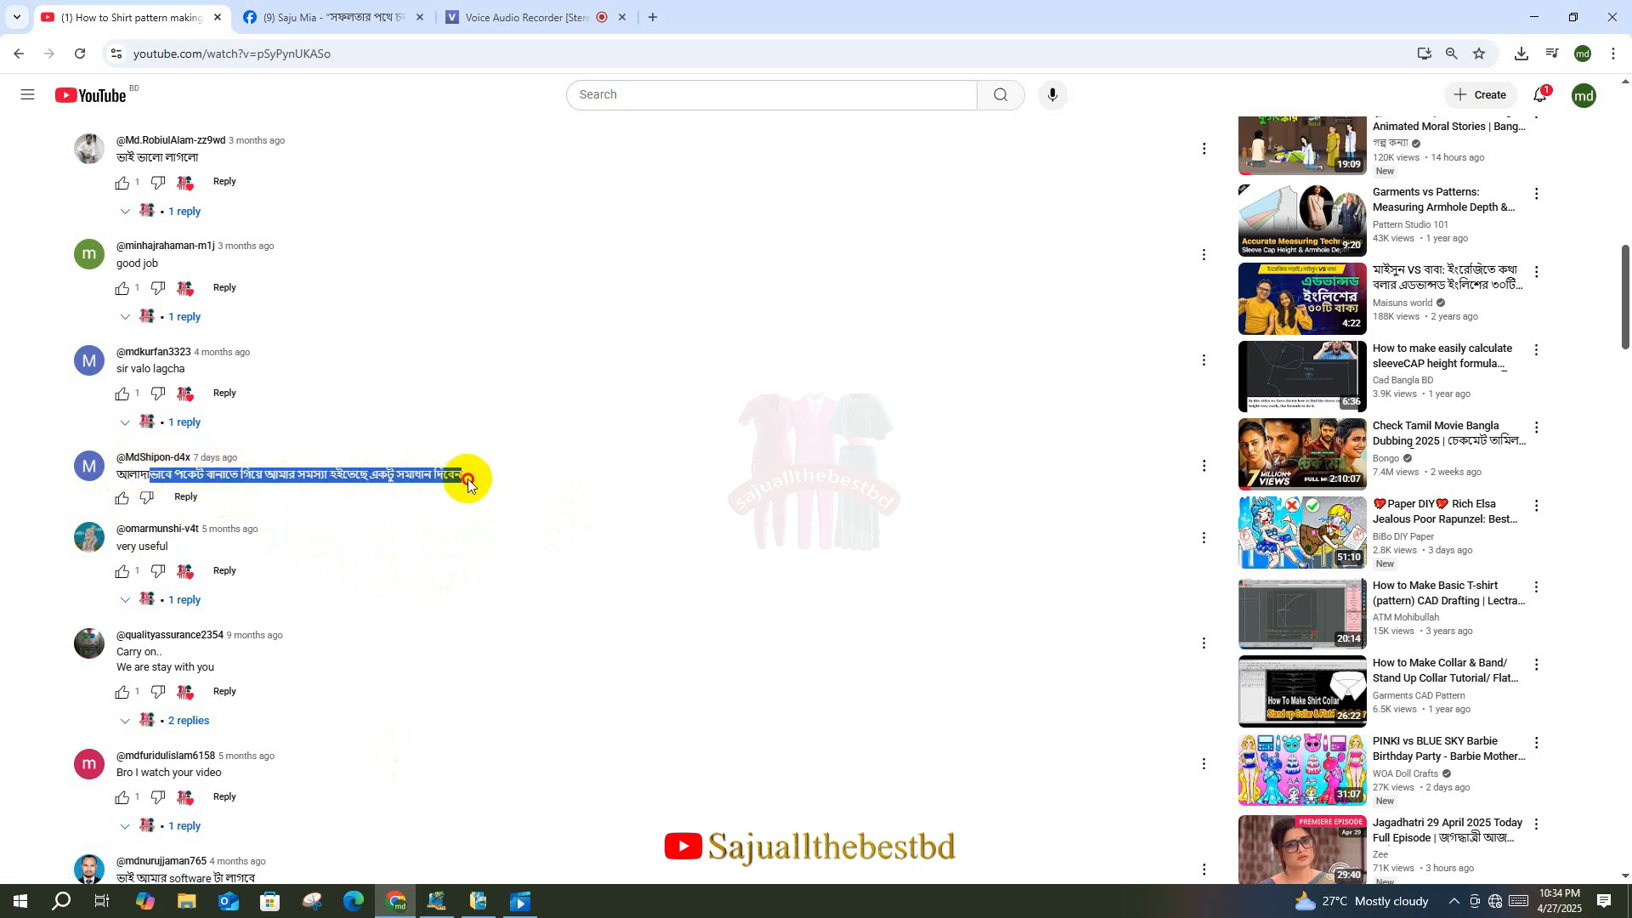
{"action": "left_click", "coordinate": [284, 511]}
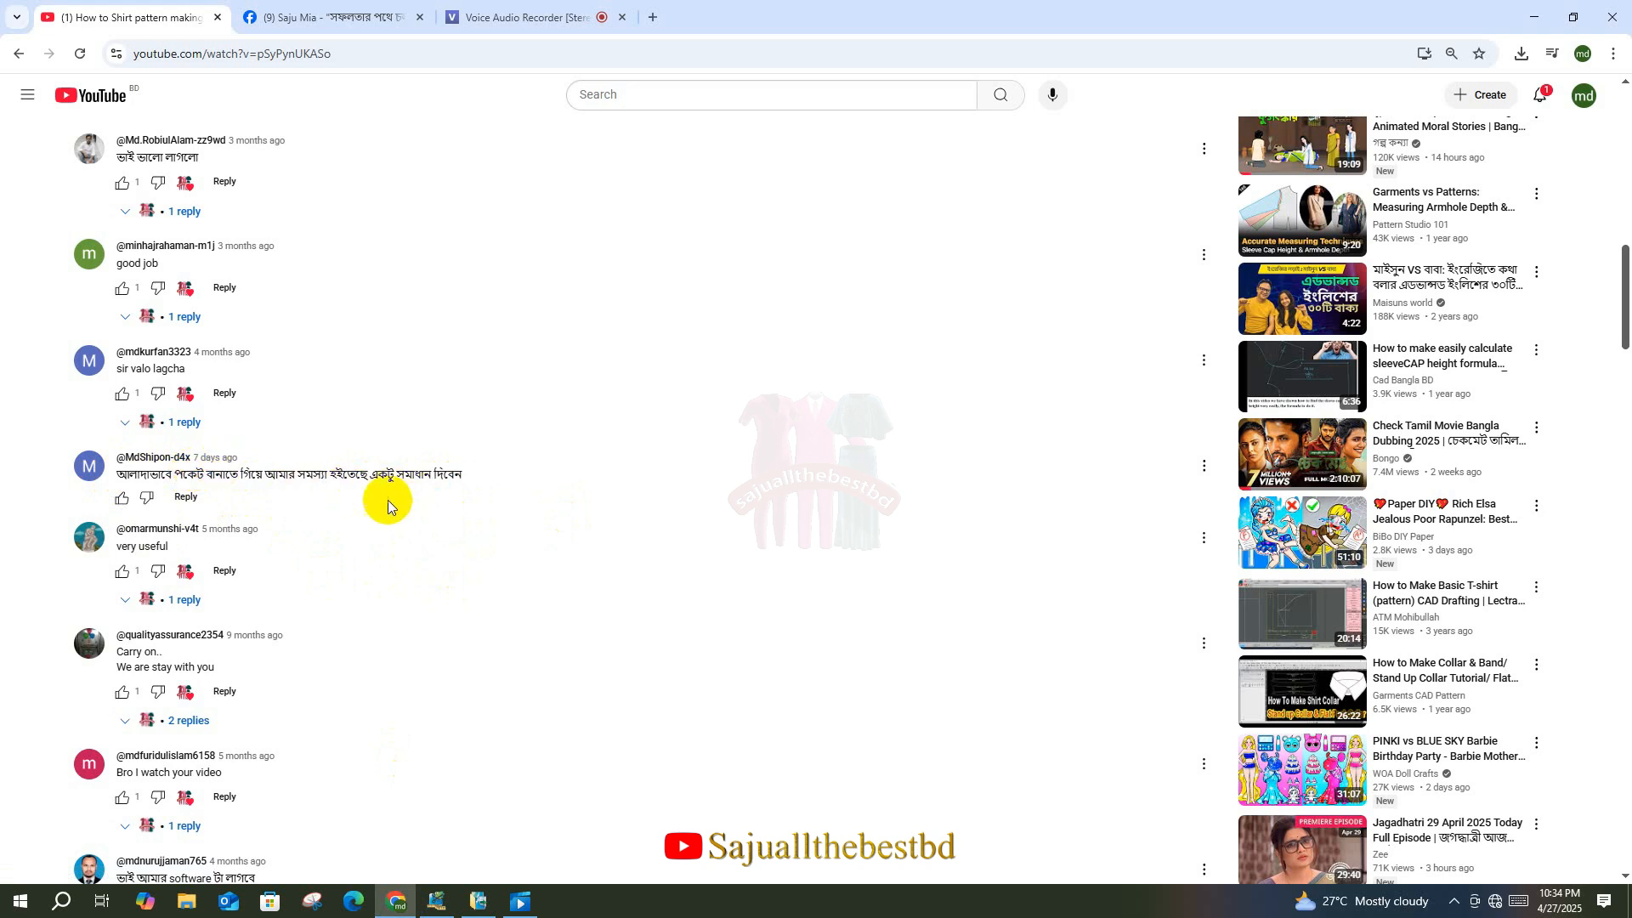
- Look through the other viewer comments on the shirt pattern video and highlight the pocket request again
{"action": "scroll", "coordinate": [387, 500], "scroll_direction": "up", "scroll_amount": 6}
{"action": "scroll", "coordinate": [388, 499], "scroll_direction": "down", "scroll_amount": 10}
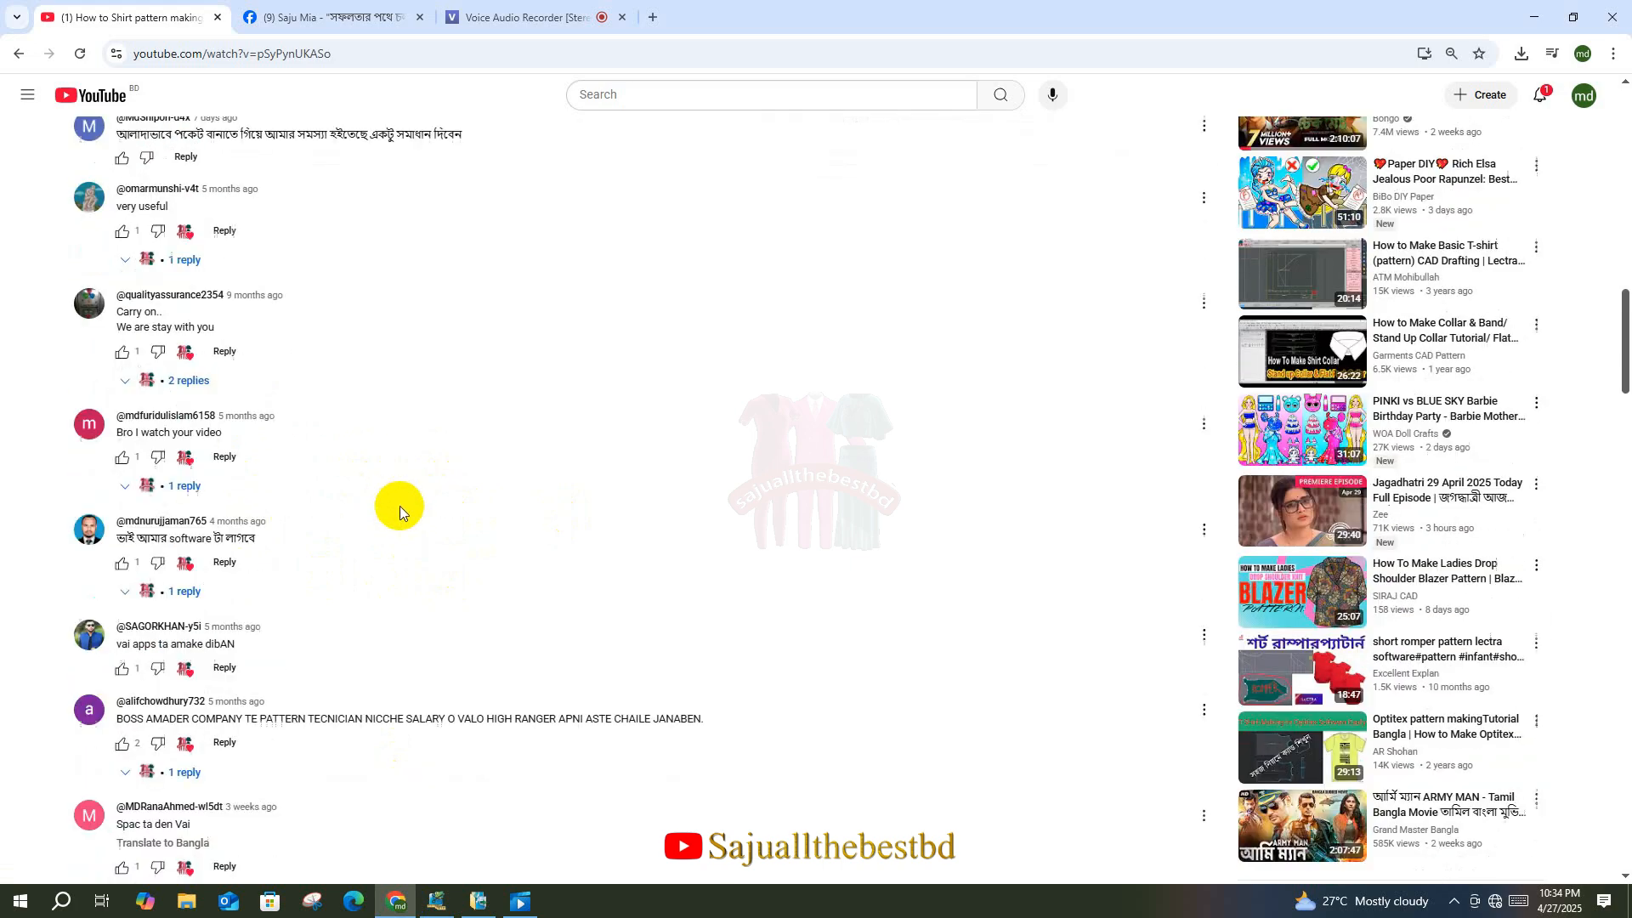
{"action": "scroll", "coordinate": [405, 510], "scroll_direction": "down", "scroll_amount": 5}
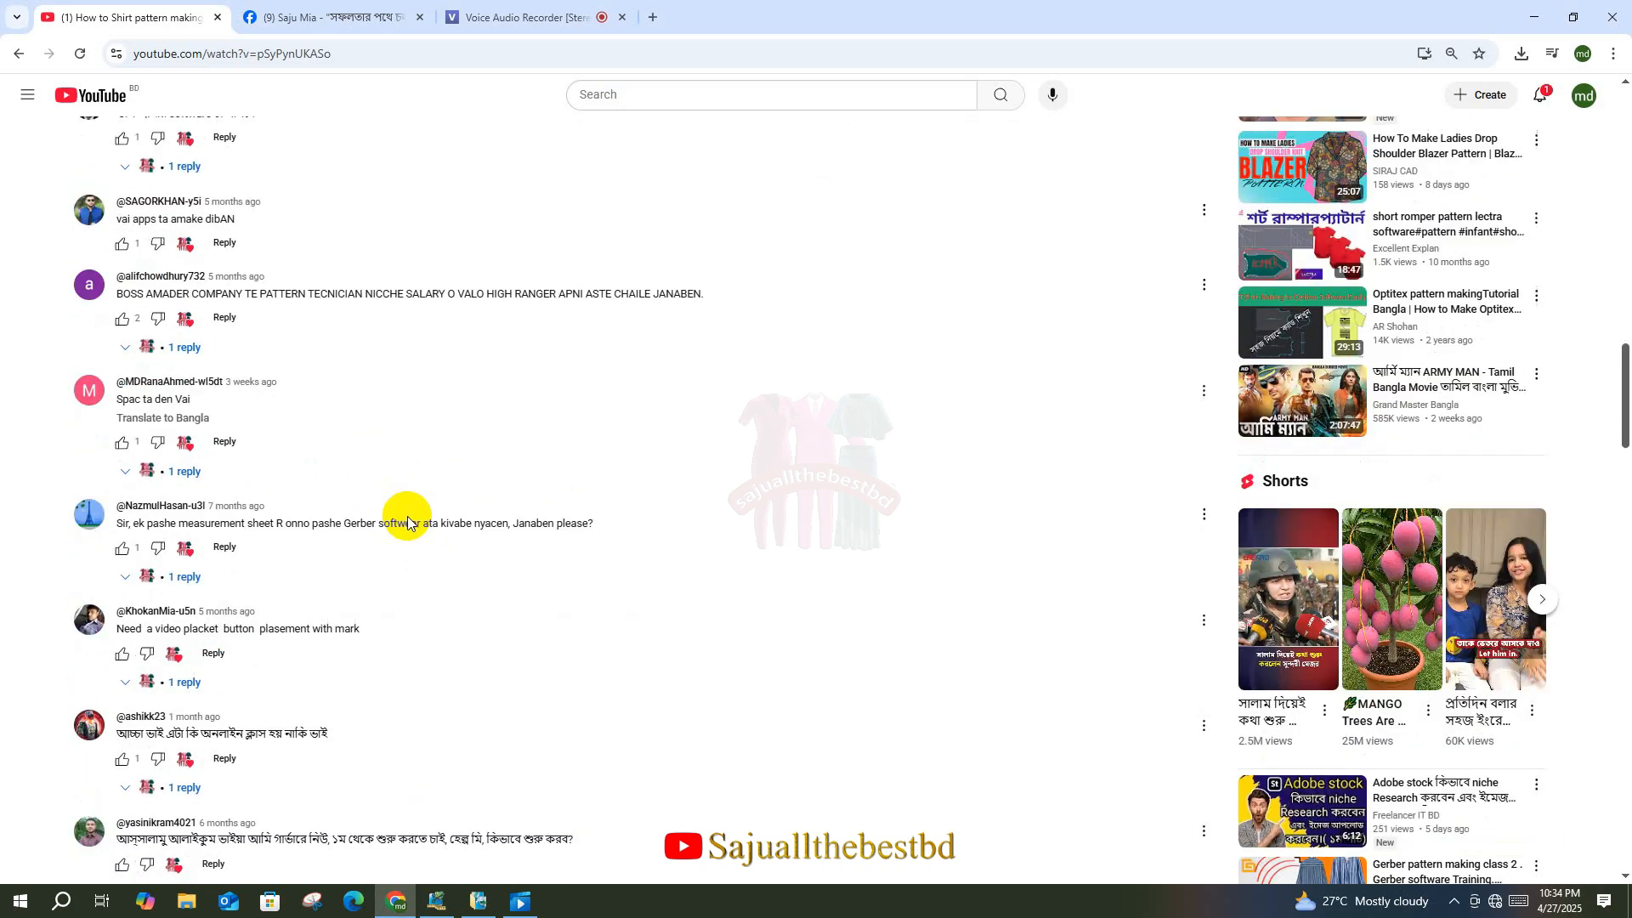
{"action": "scroll", "coordinate": [407, 522], "scroll_direction": "down", "scroll_amount": 4}
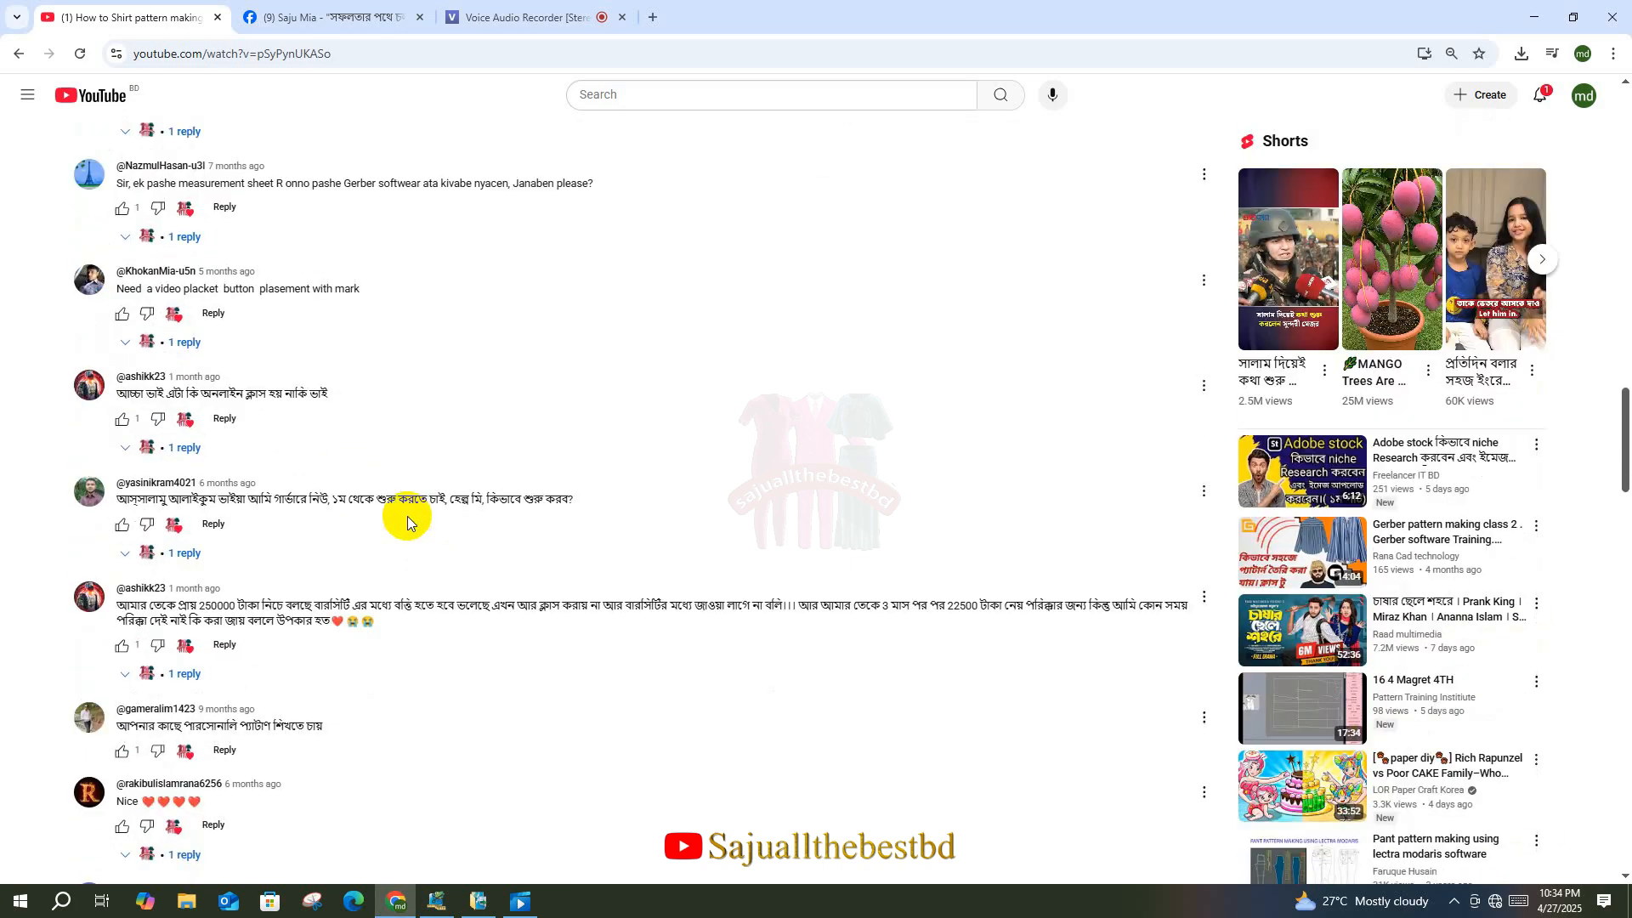
{"action": "scroll", "coordinate": [409, 521], "scroll_direction": "down", "scroll_amount": 4}
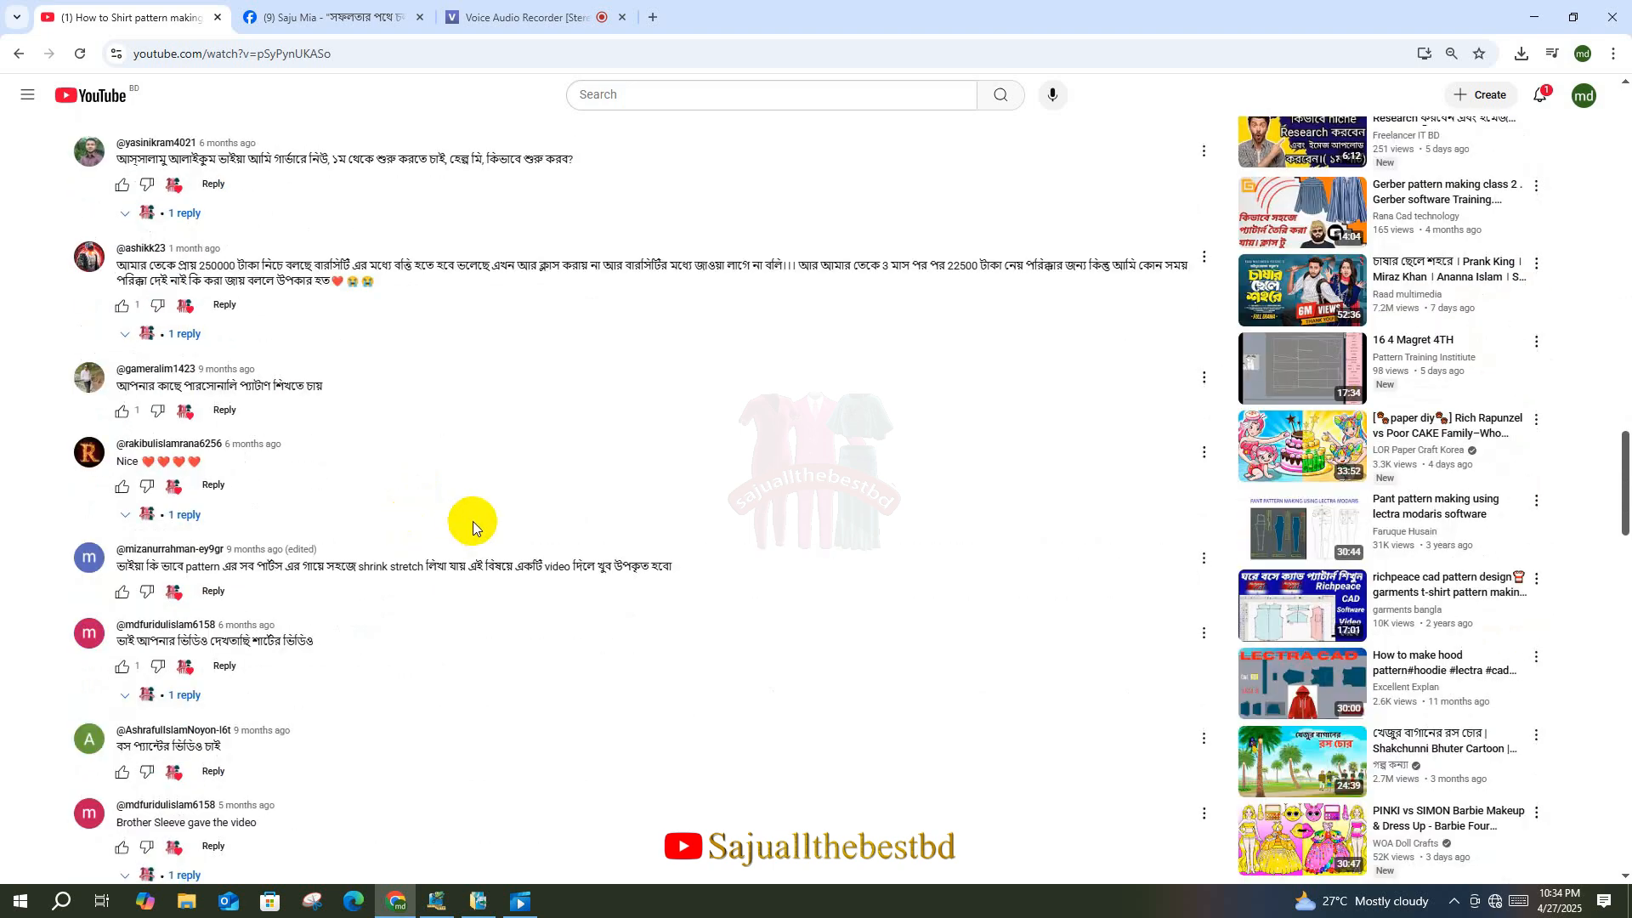
{"action": "scroll", "coordinate": [475, 525], "scroll_direction": "down", "scroll_amount": 4}
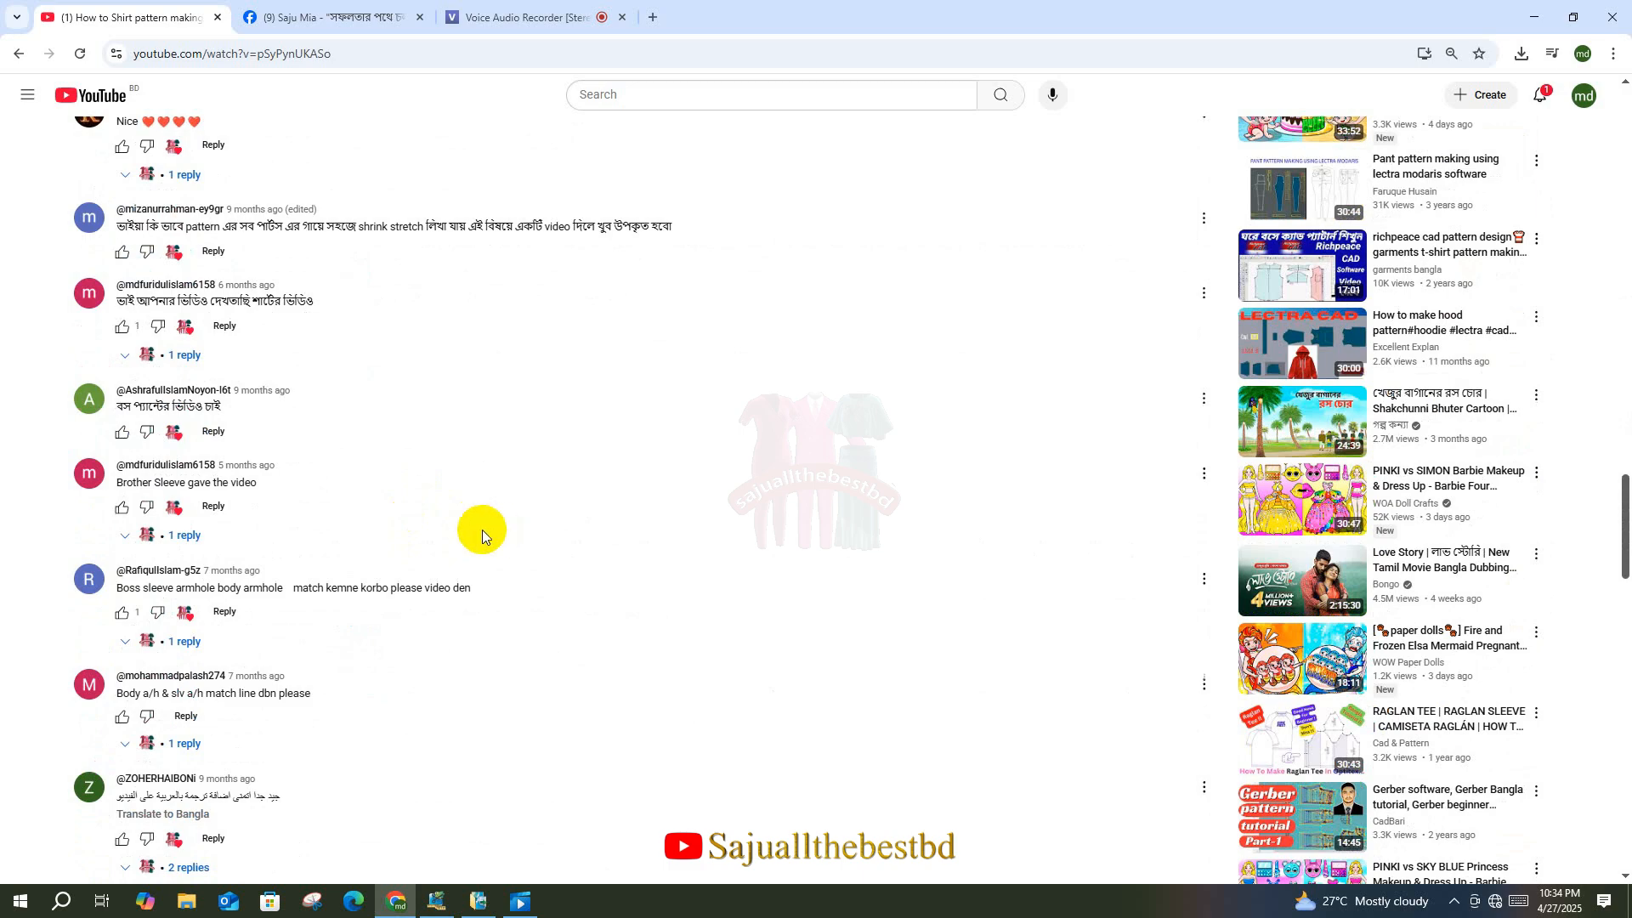
{"action": "scroll", "coordinate": [476, 544], "scroll_direction": "down", "scroll_amount": 5}
{"action": "scroll", "coordinate": [459, 563], "scroll_direction": "up", "scroll_amount": 10}
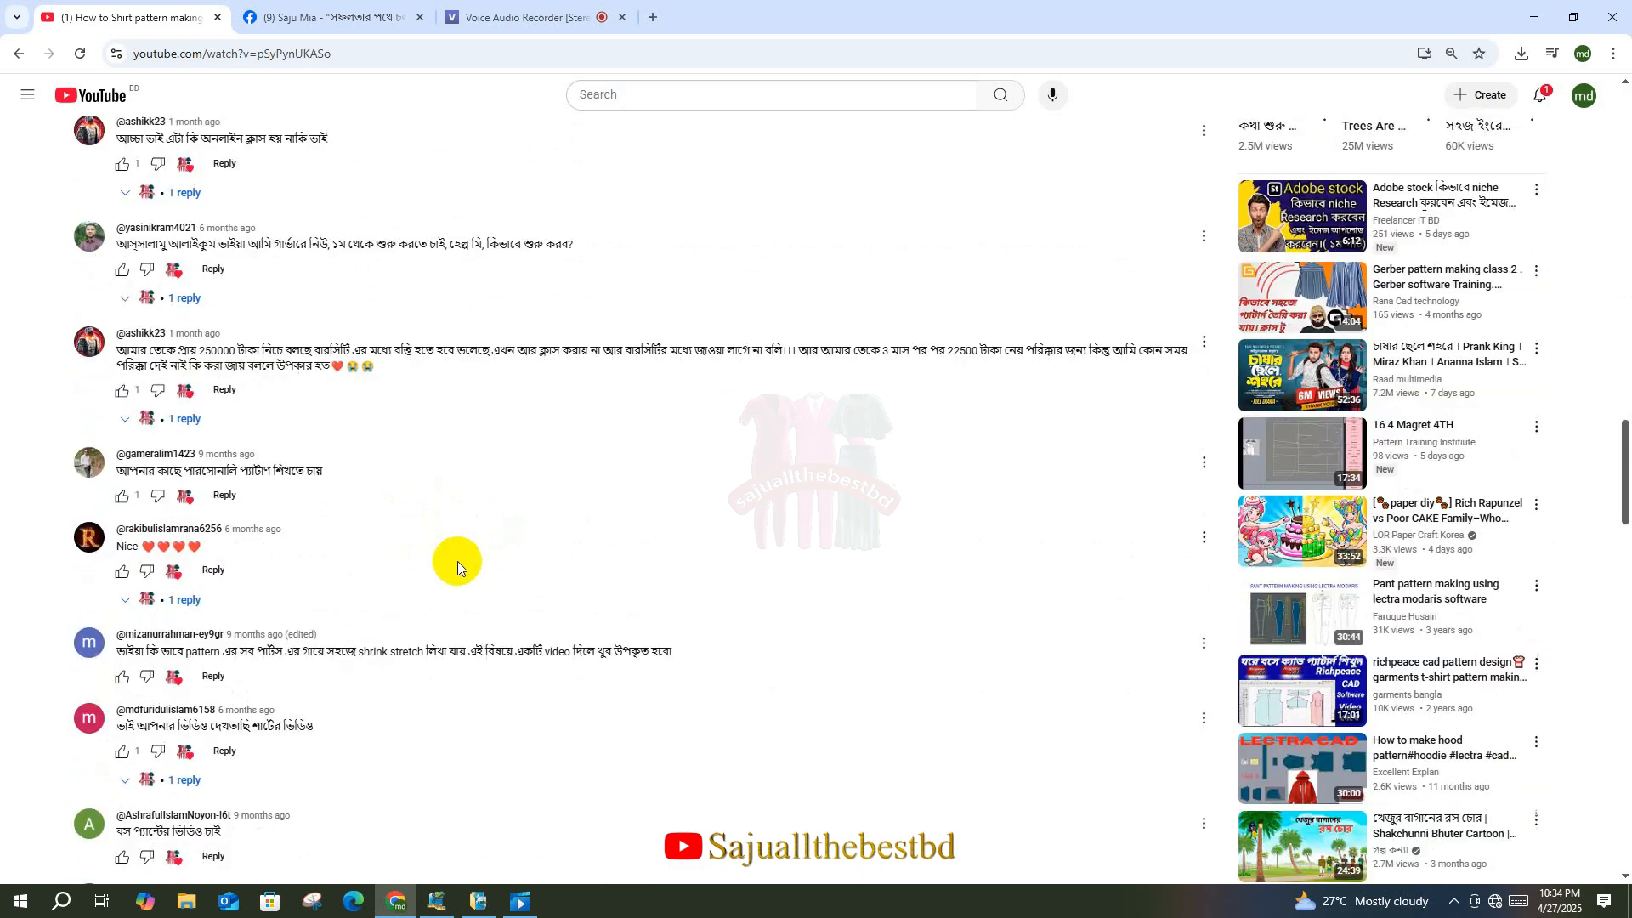
{"action": "scroll", "coordinate": [457, 568], "scroll_direction": "up", "scroll_amount": 7}
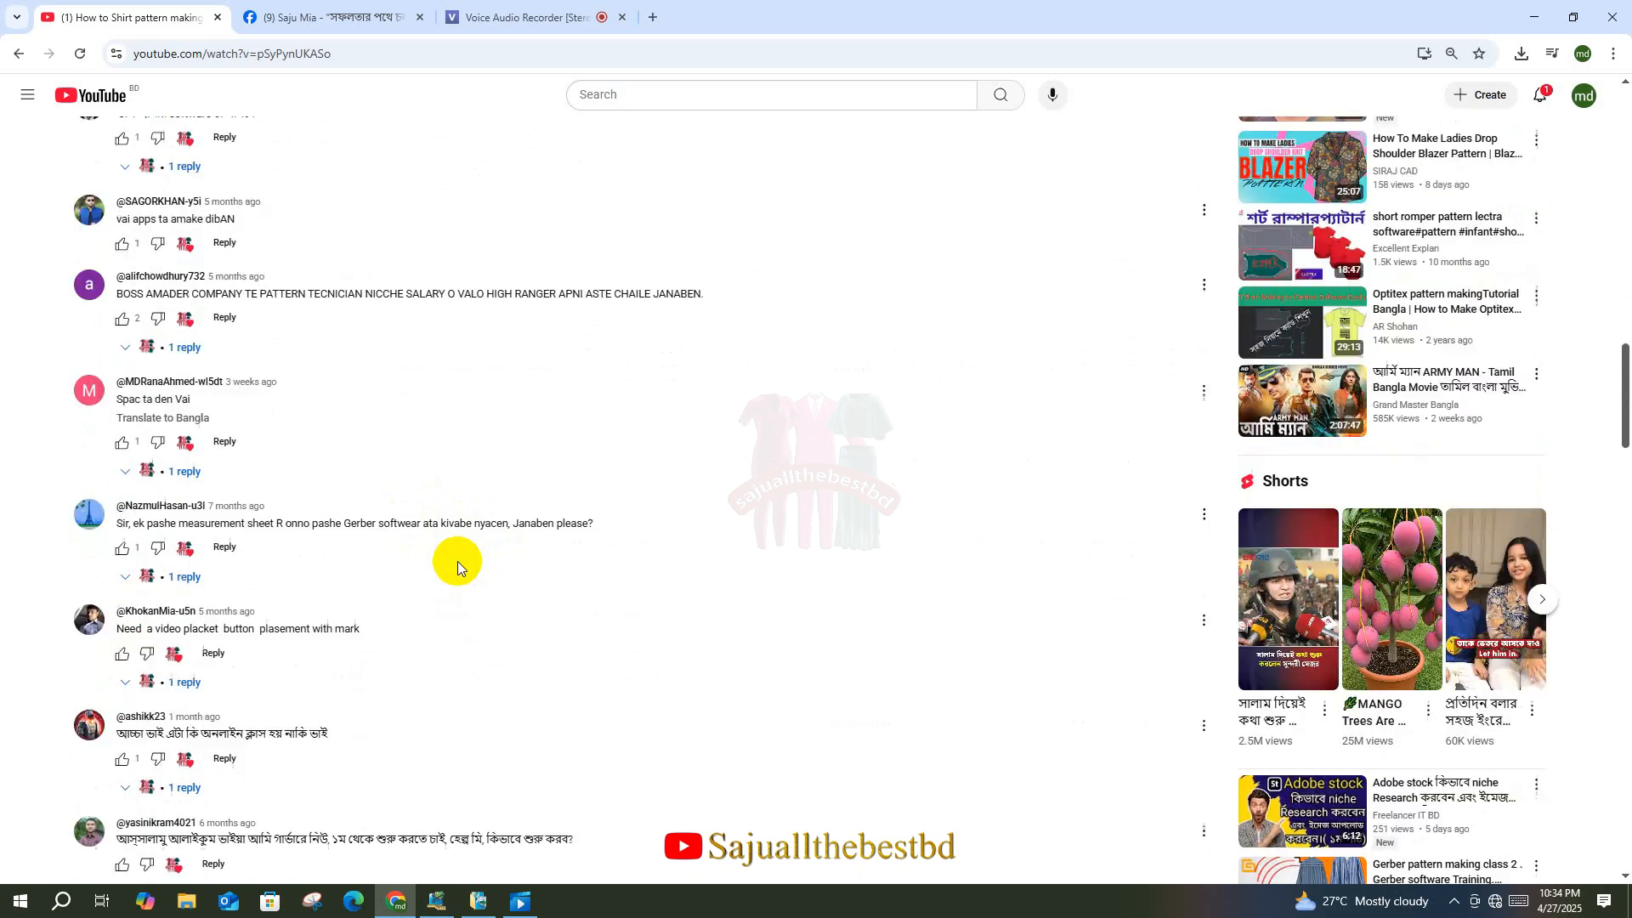
{"action": "scroll", "coordinate": [458, 562], "scroll_direction": "up", "scroll_amount": 9}
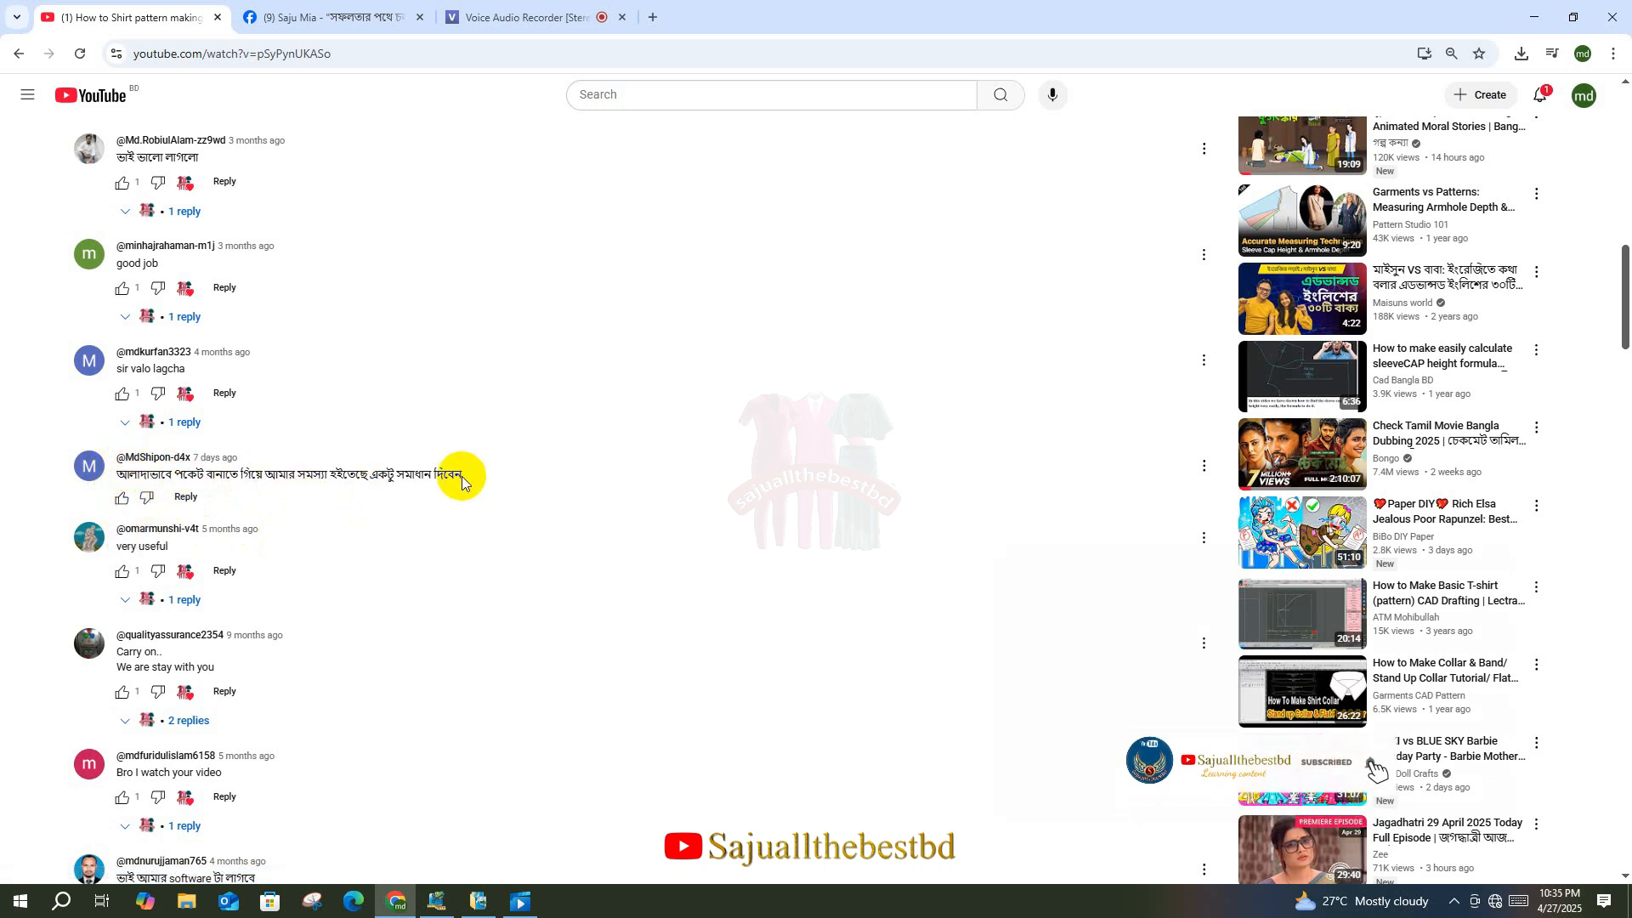
{"action": "left_click_drag", "start_coordinate": [463, 477], "coordinate": [133, 479]}
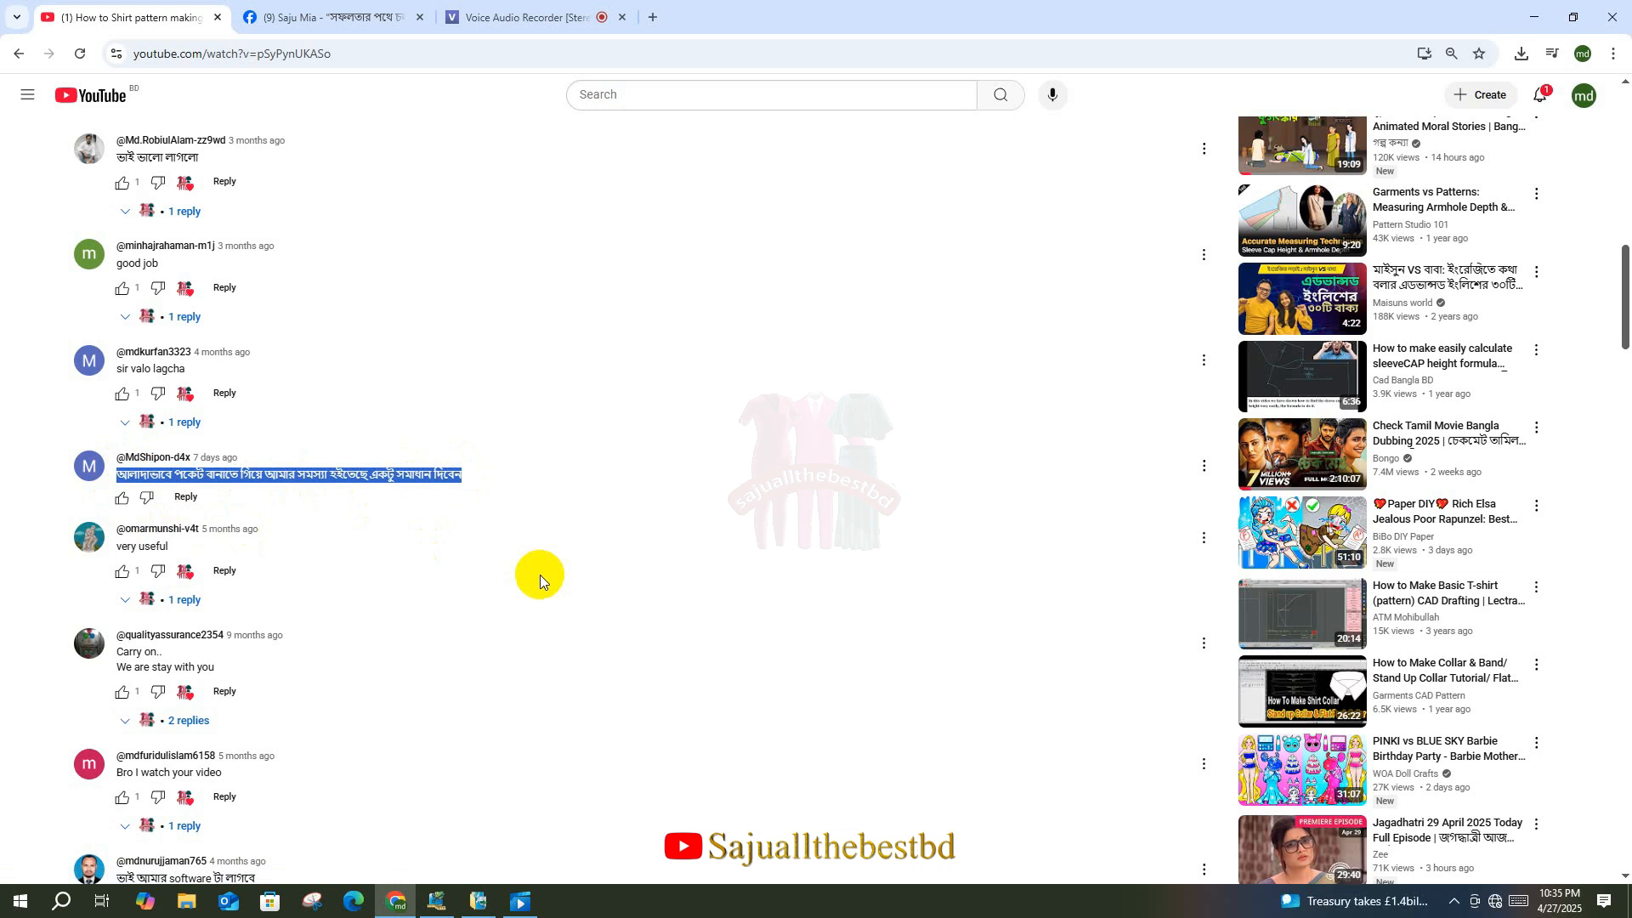
{"action": "left_click", "coordinate": [539, 575]}
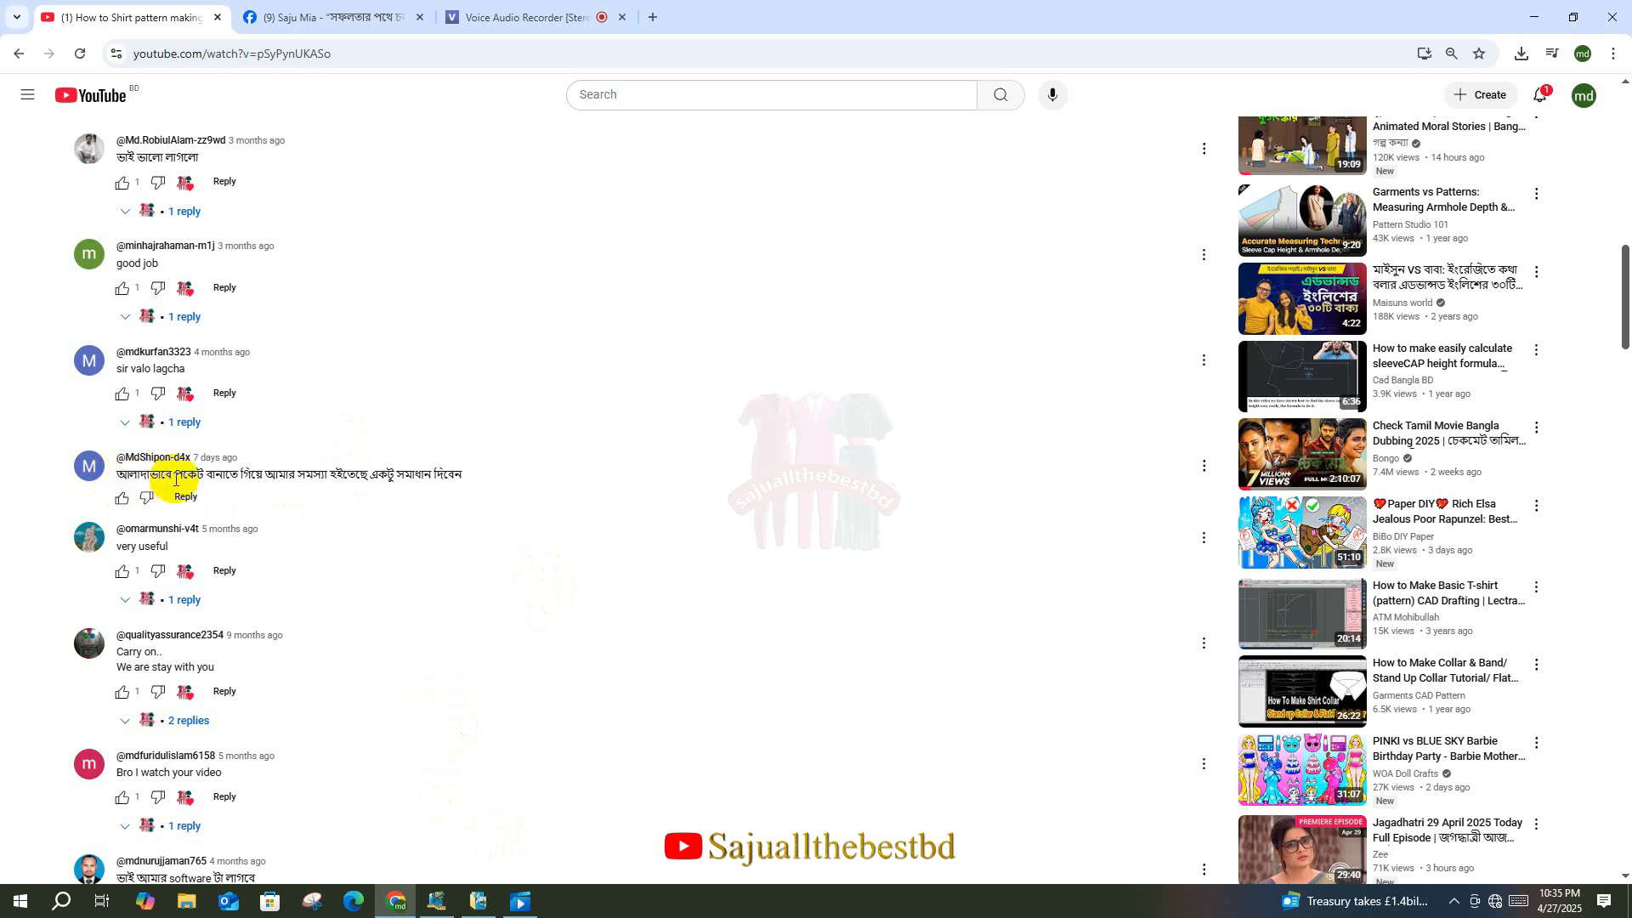
- Switch to Pattern Design and create a rectangular piece 15 long and 13 wide in the empty area beside the left front
{"action": "left_click", "coordinate": [438, 903]}
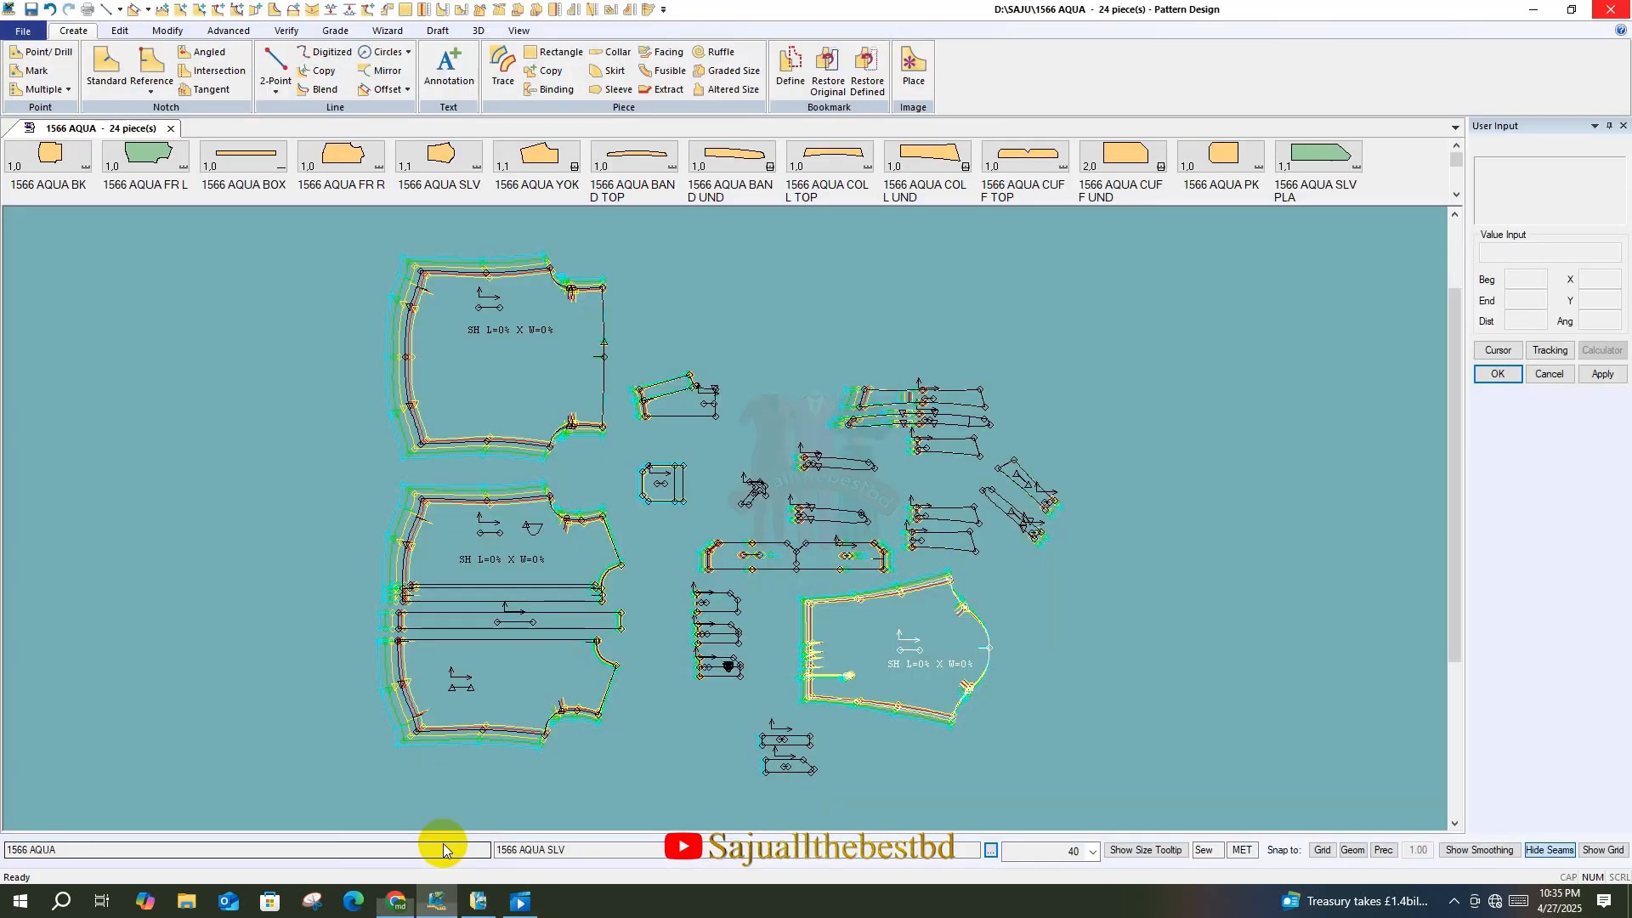
{"action": "scroll", "coordinate": [620, 728], "scroll_direction": "up", "scroll_amount": 3}
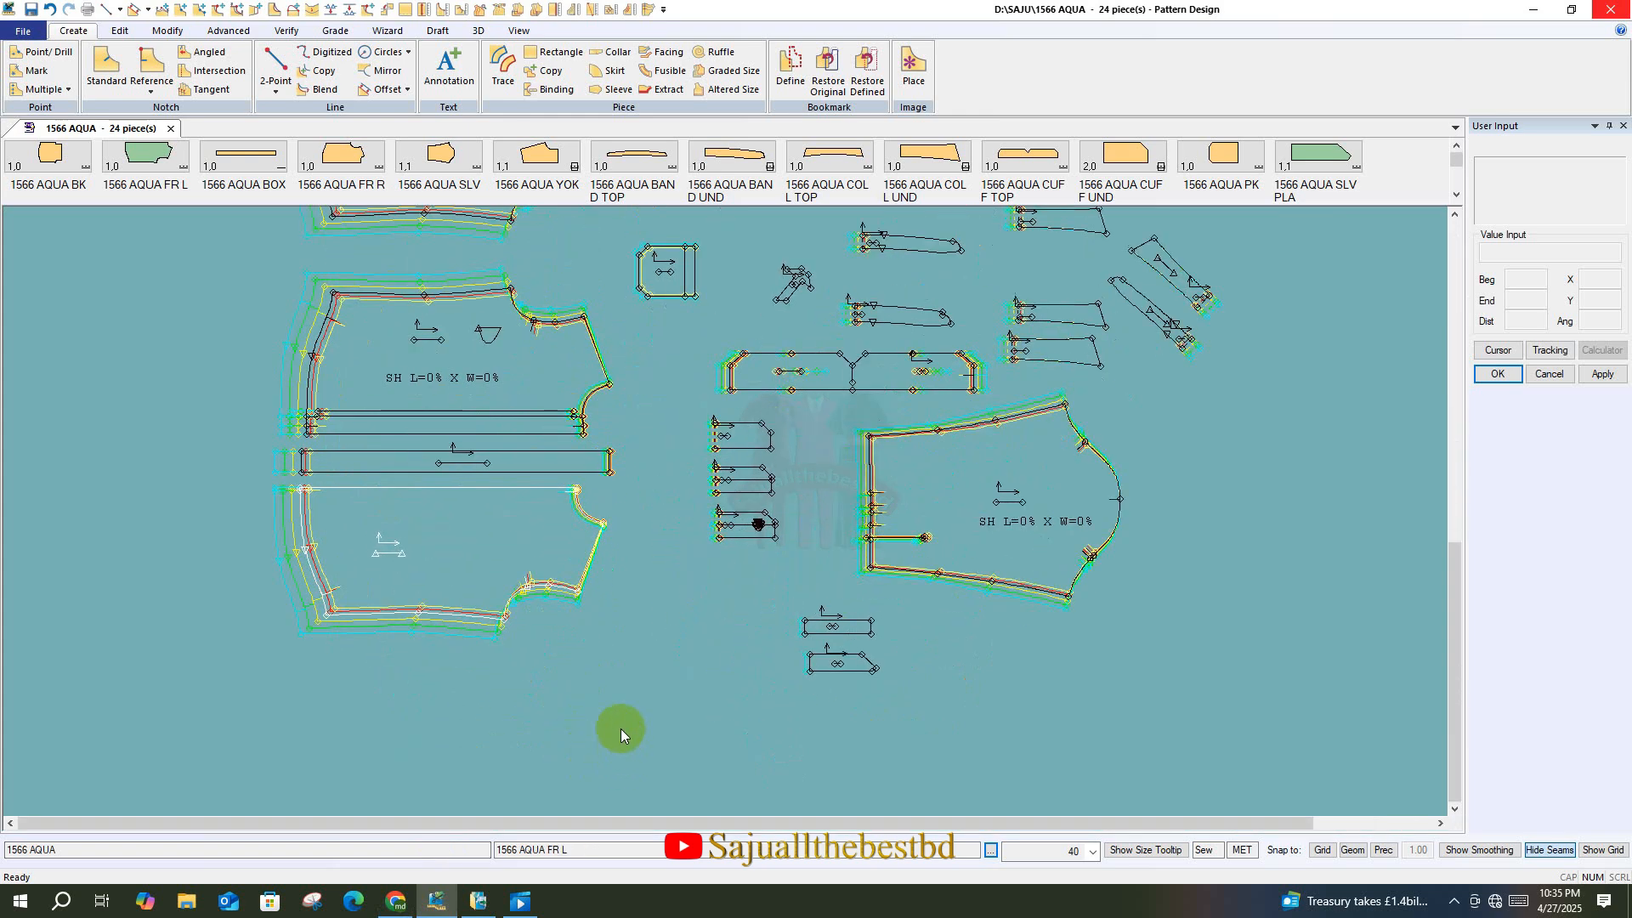
{"action": "scroll", "coordinate": [504, 491], "scroll_direction": "up", "scroll_amount": 1}
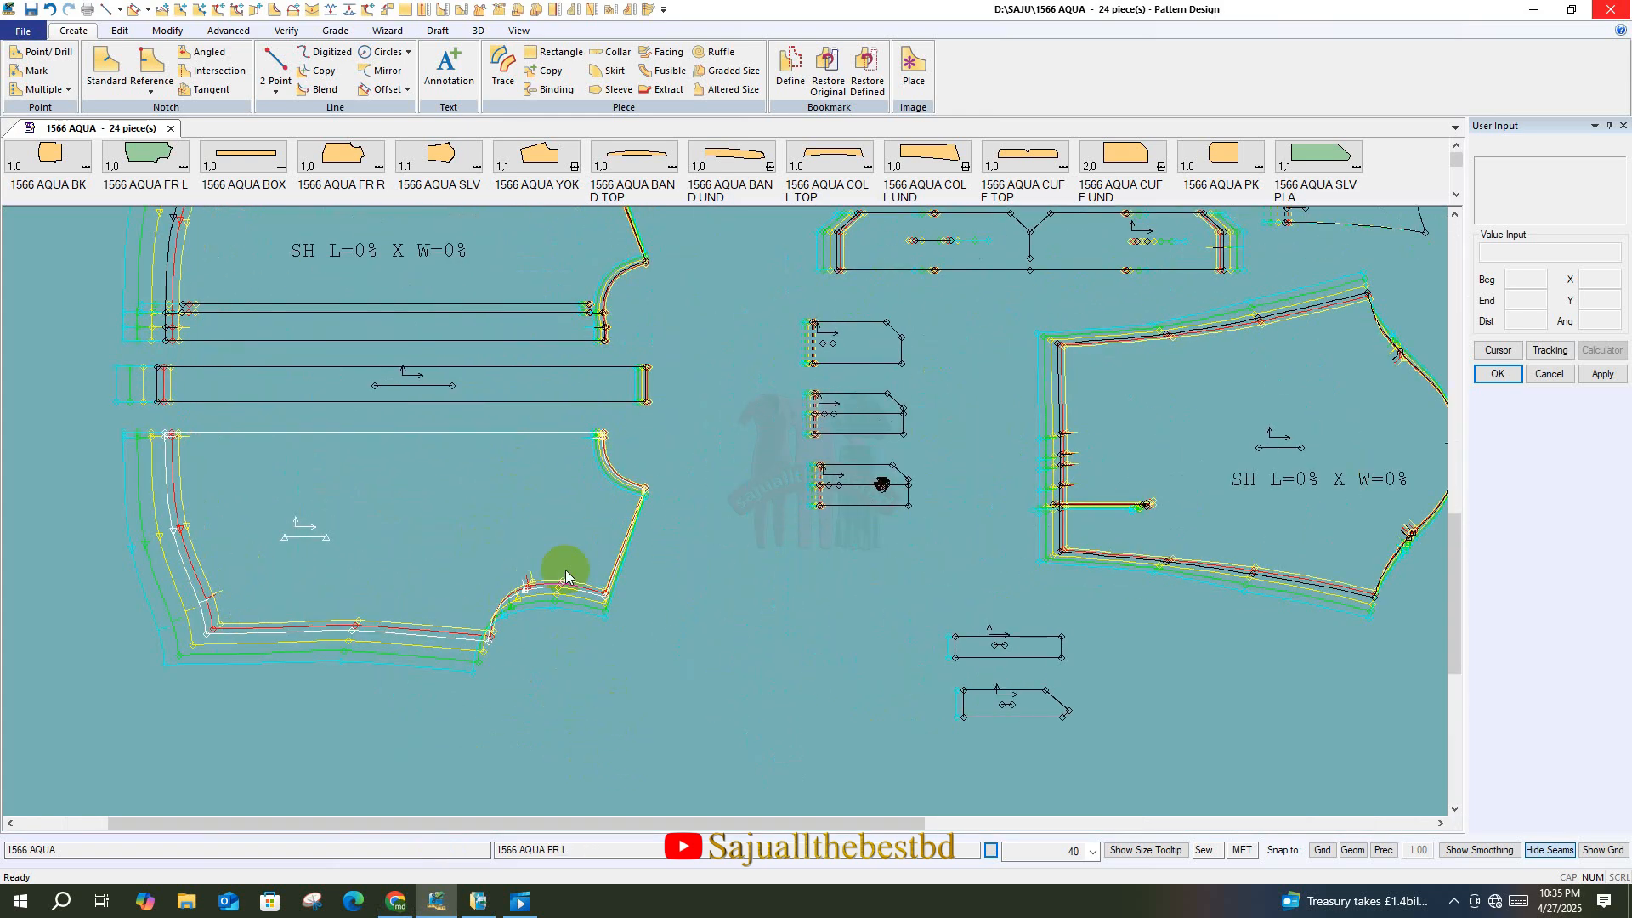
{"action": "left_click", "coordinate": [544, 51]}
{"action": "left_click", "coordinate": [662, 630]}
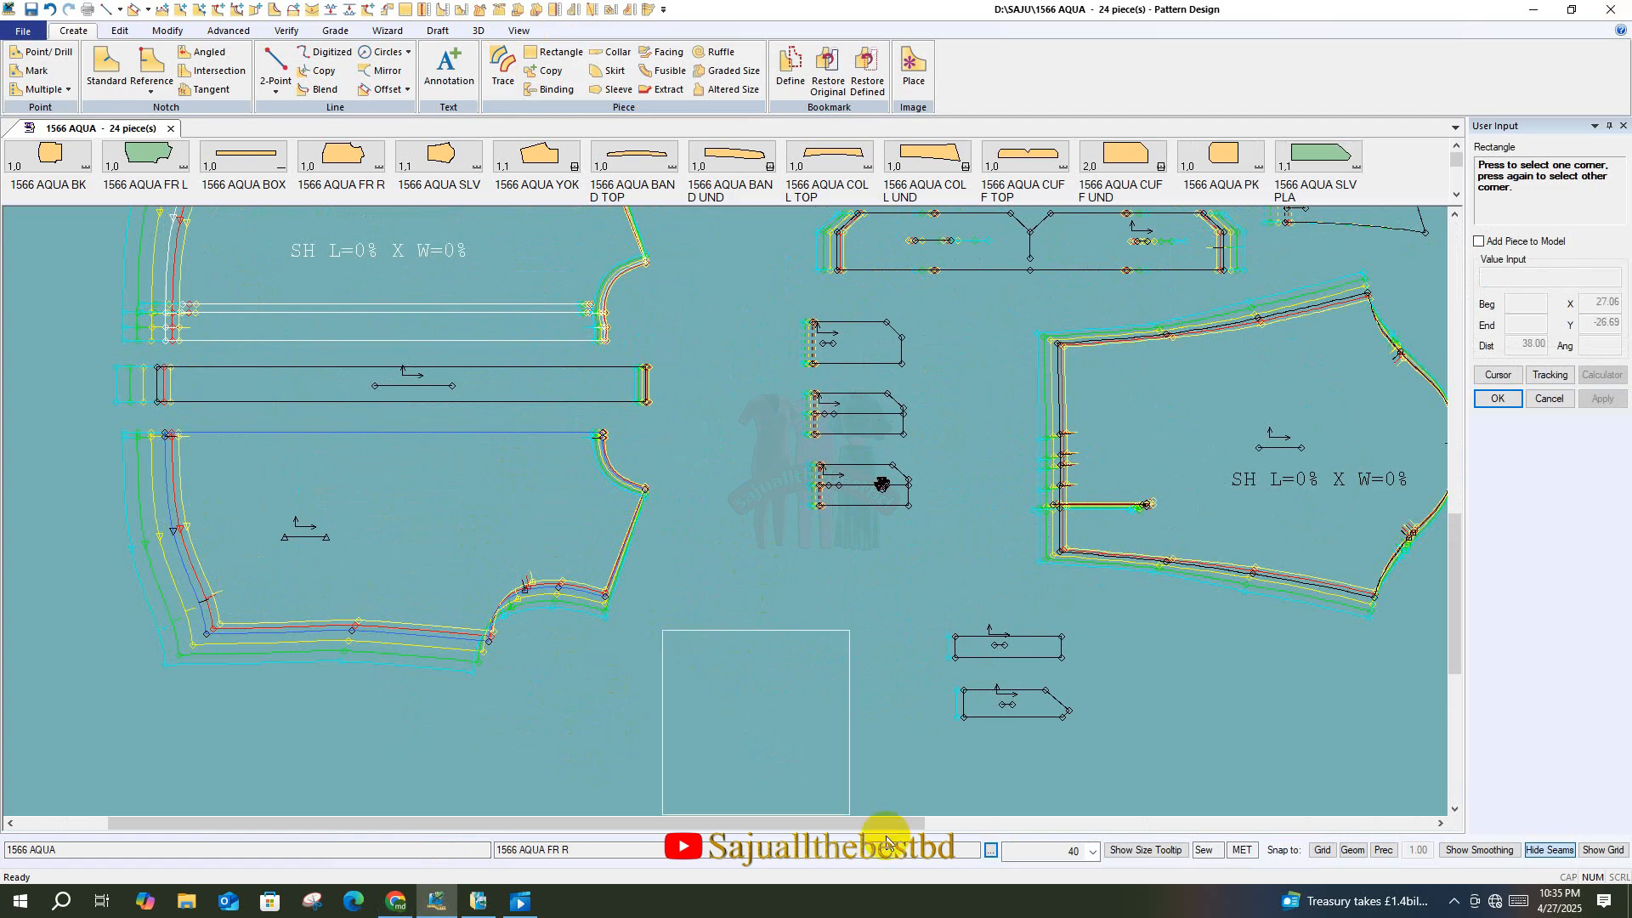
{"action": "left_click", "coordinate": [810, 727]}
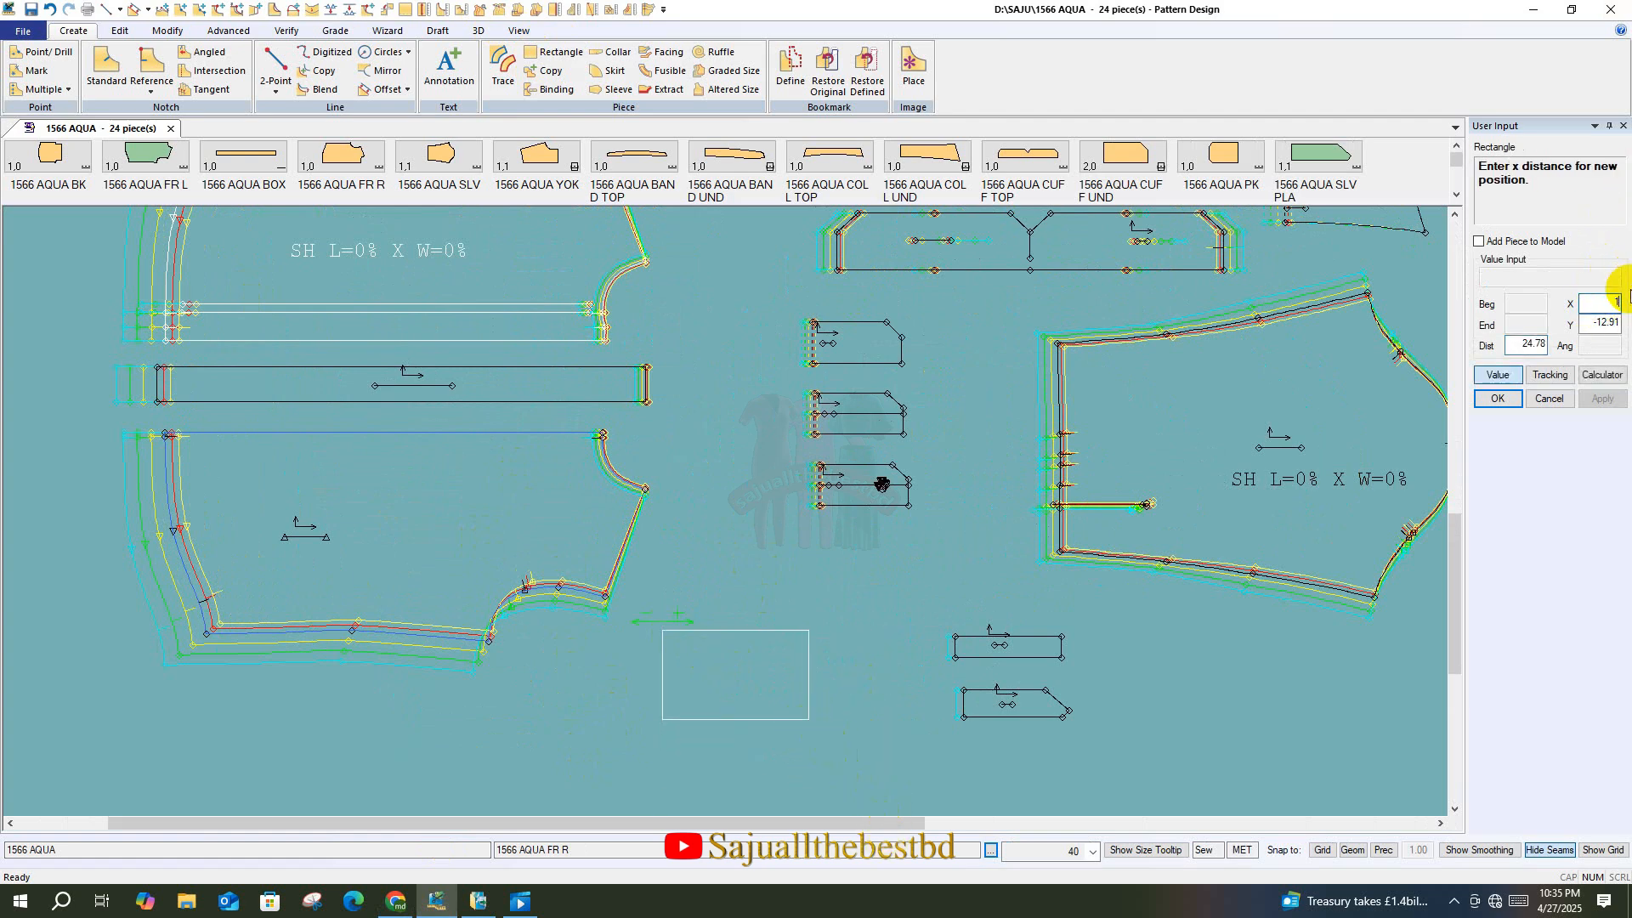
{"action": "type", "text": "15"}
{"action": "key", "text": "Return"}
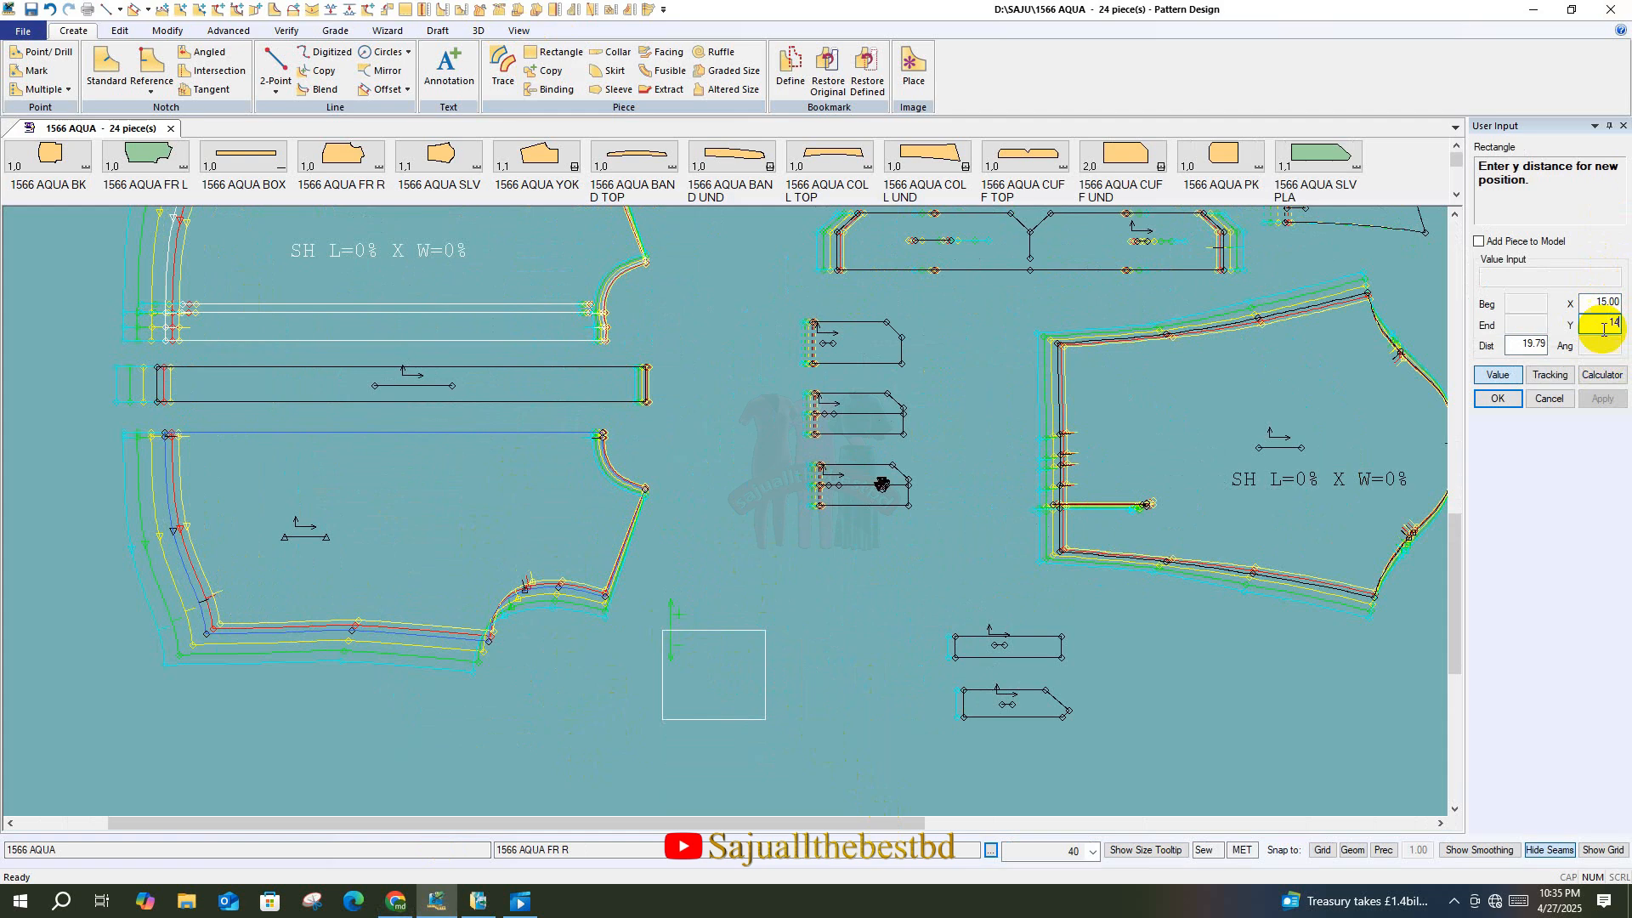
{"action": "left_click_drag", "start_coordinate": [1593, 324], "coordinate": [1631, 324]}
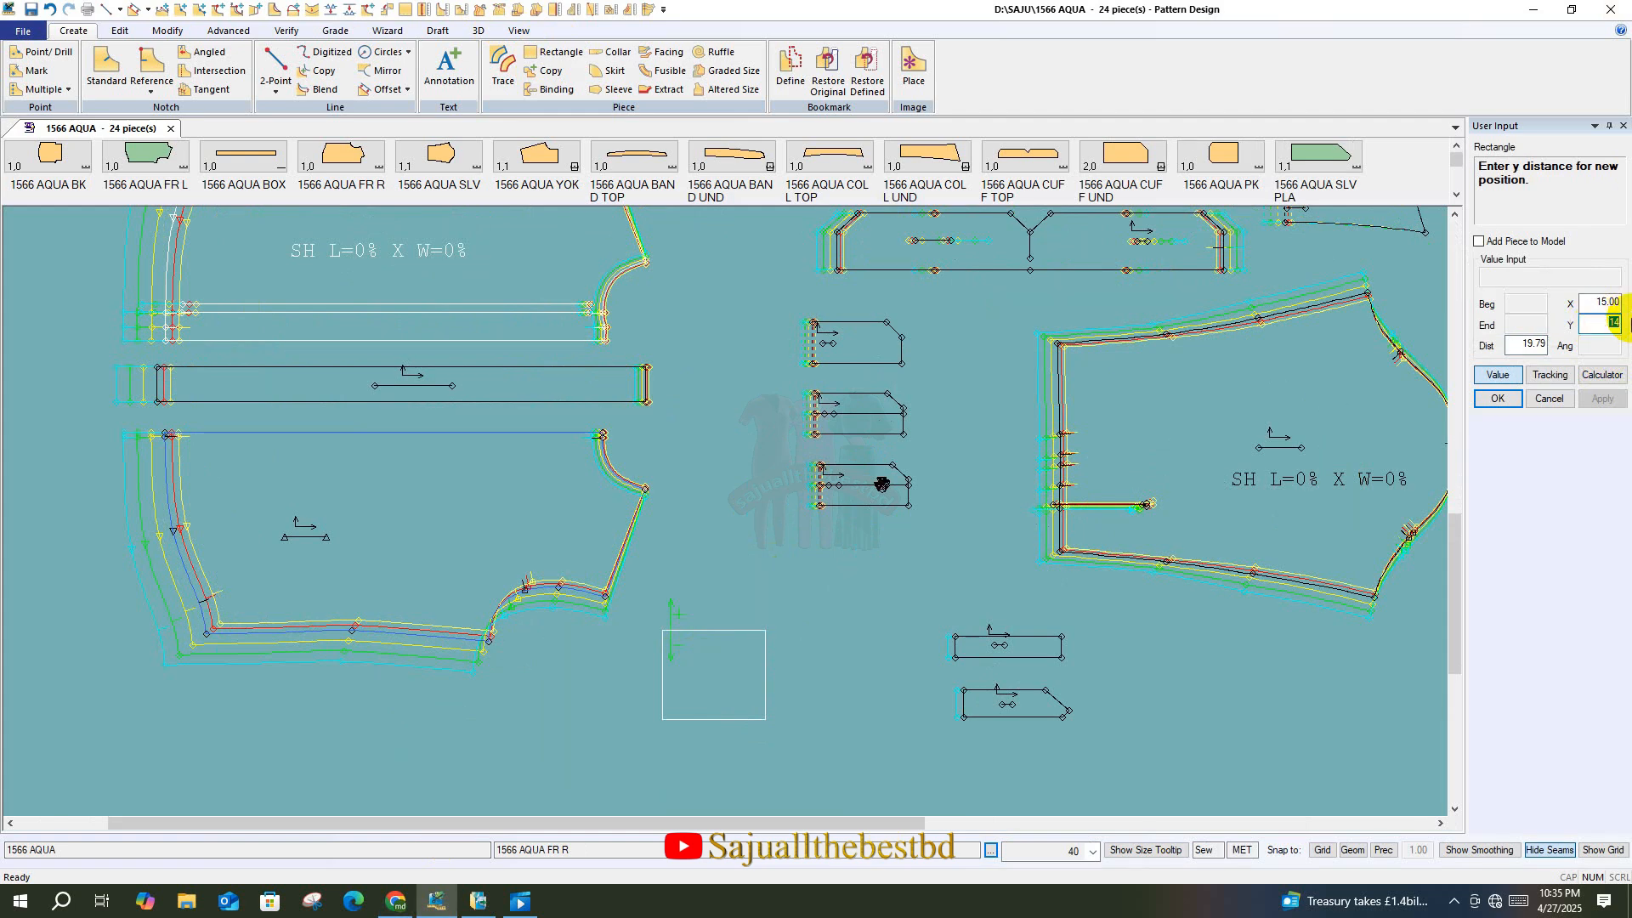
{"action": "type", "text": "13"}
{"action": "left_click", "coordinate": [1497, 398]}
{"action": "left_click", "coordinate": [1497, 398]}
{"action": "scroll", "coordinate": [739, 572], "scroll_direction": "up", "scroll_amount": 2}
{"action": "left_click", "coordinate": [732, 605]}
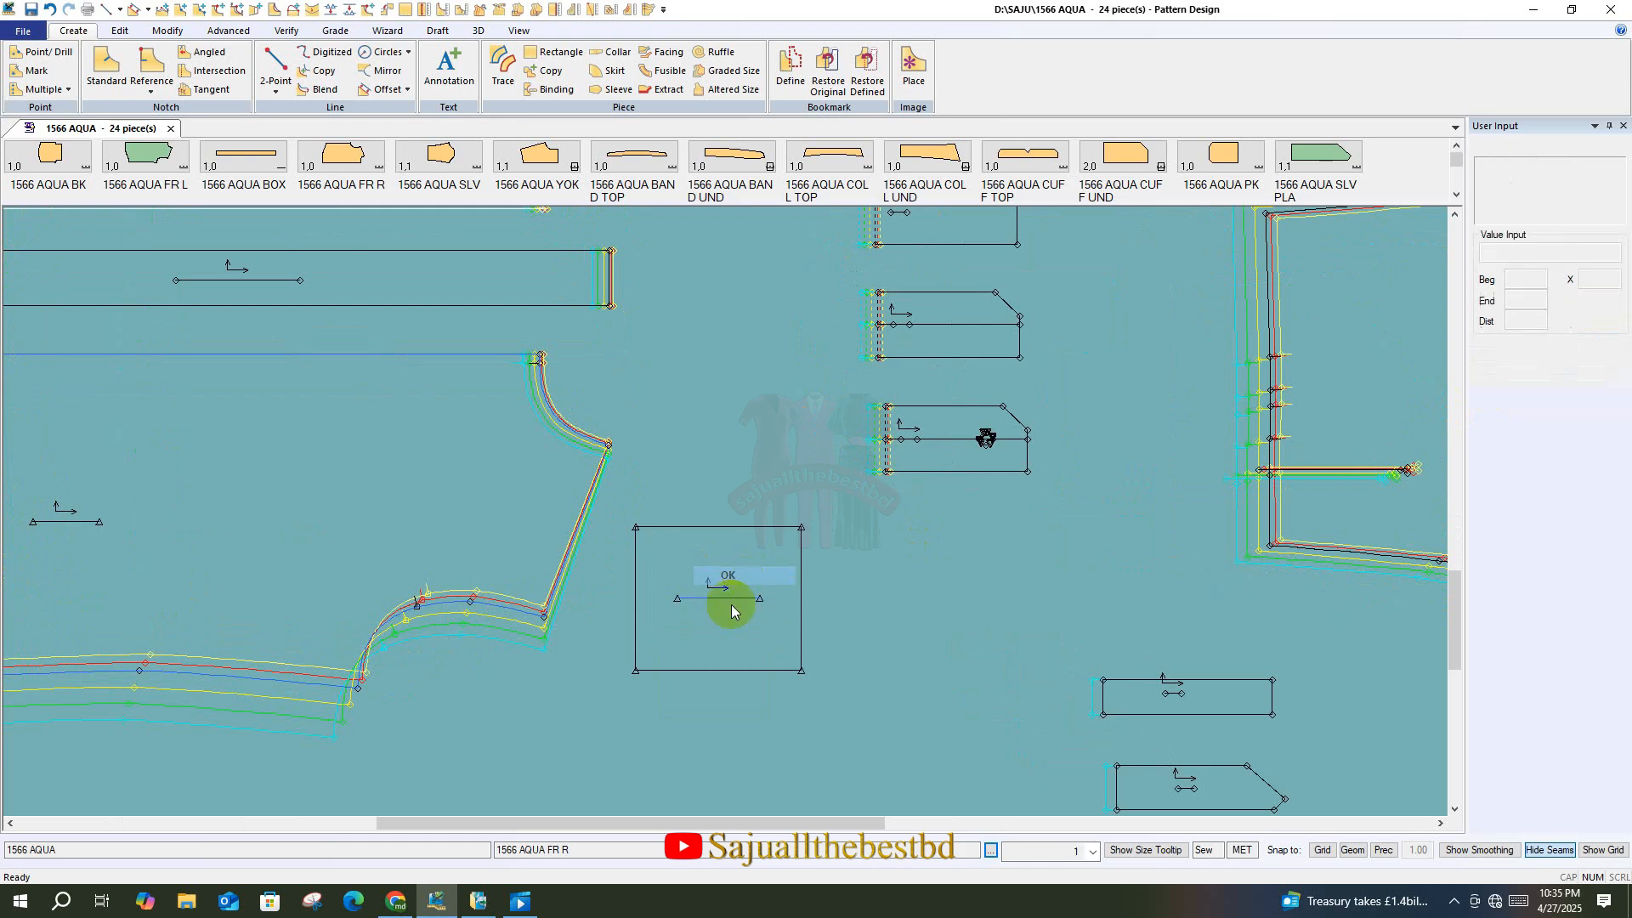
- Split the left edge of the new rectangular piece at its midpoint
{"action": "scroll", "coordinate": [762, 625], "scroll_direction": "up", "scroll_amount": 2}
{"action": "scroll", "coordinate": [787, 644], "scroll_direction": "up", "scroll_amount": 3}
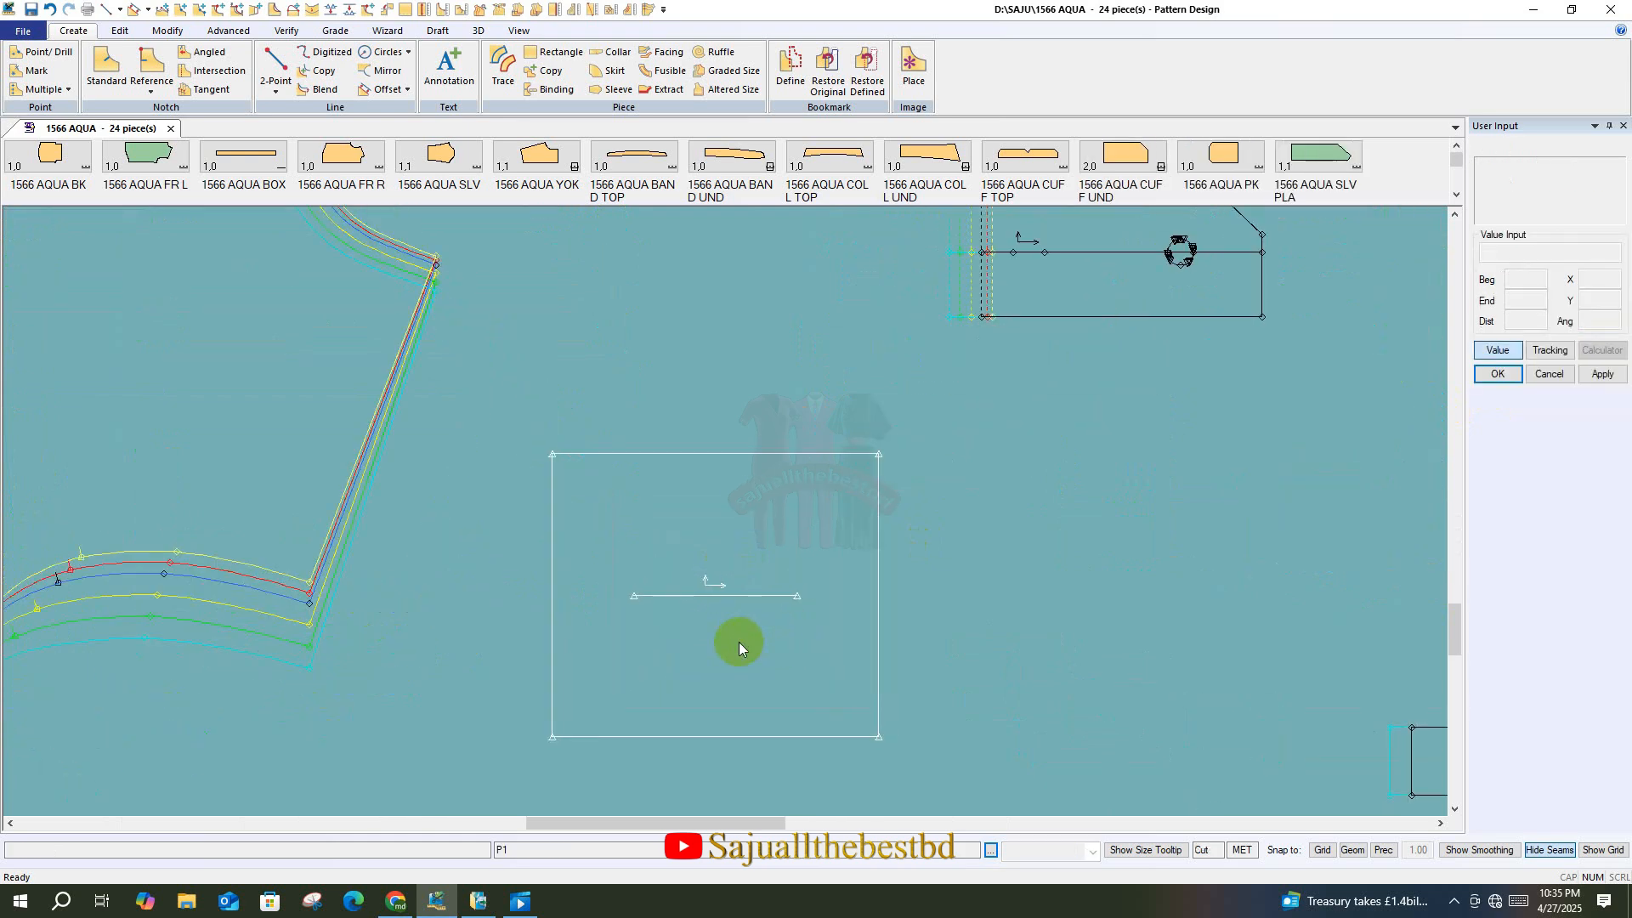
{"action": "left_click_drag", "start_coordinate": [744, 632], "coordinate": [745, 629]}
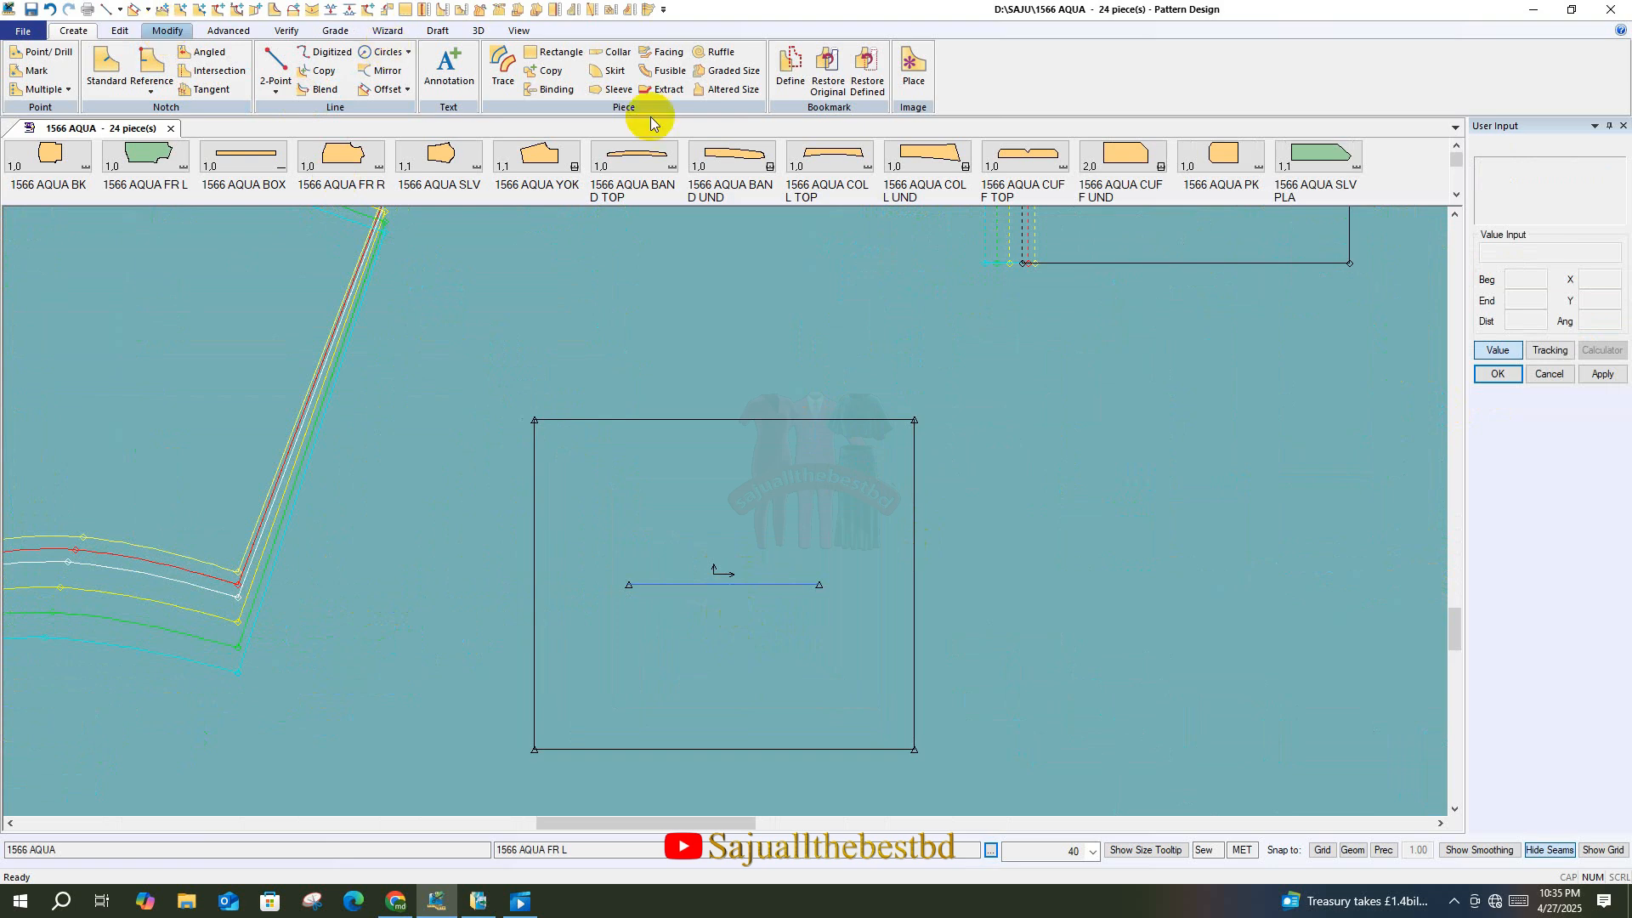
{"action": "left_click", "coordinate": [599, 87]}
{"action": "right_click", "coordinate": [1097, 469]}
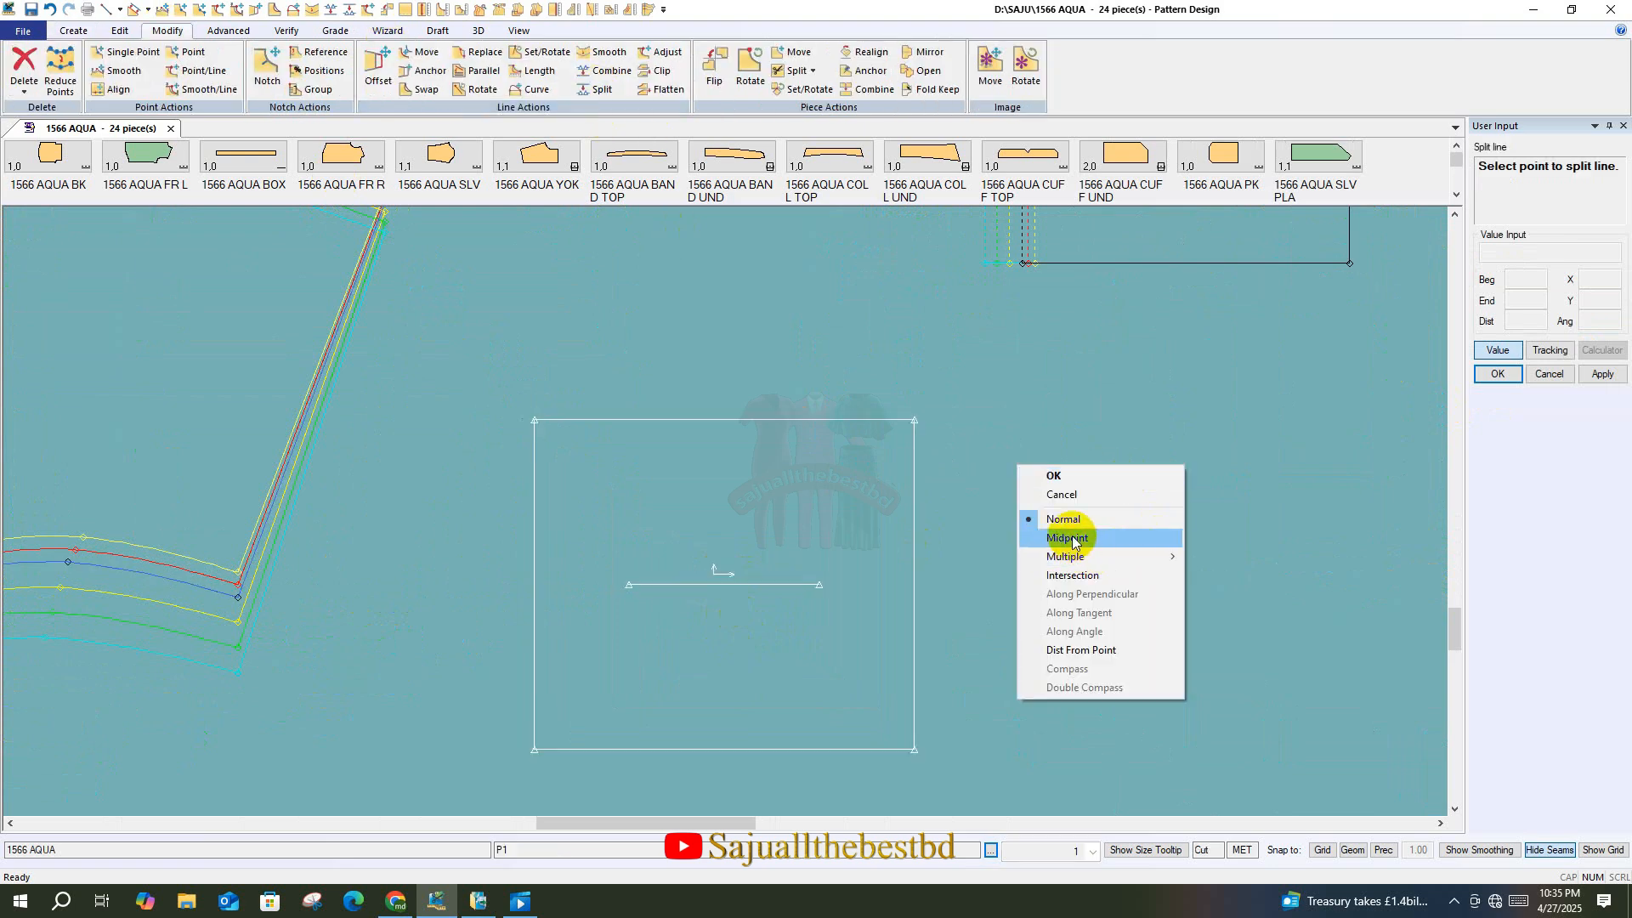
{"action": "left_click", "coordinate": [1073, 539]}
{"action": "right_click", "coordinate": [542, 582]}
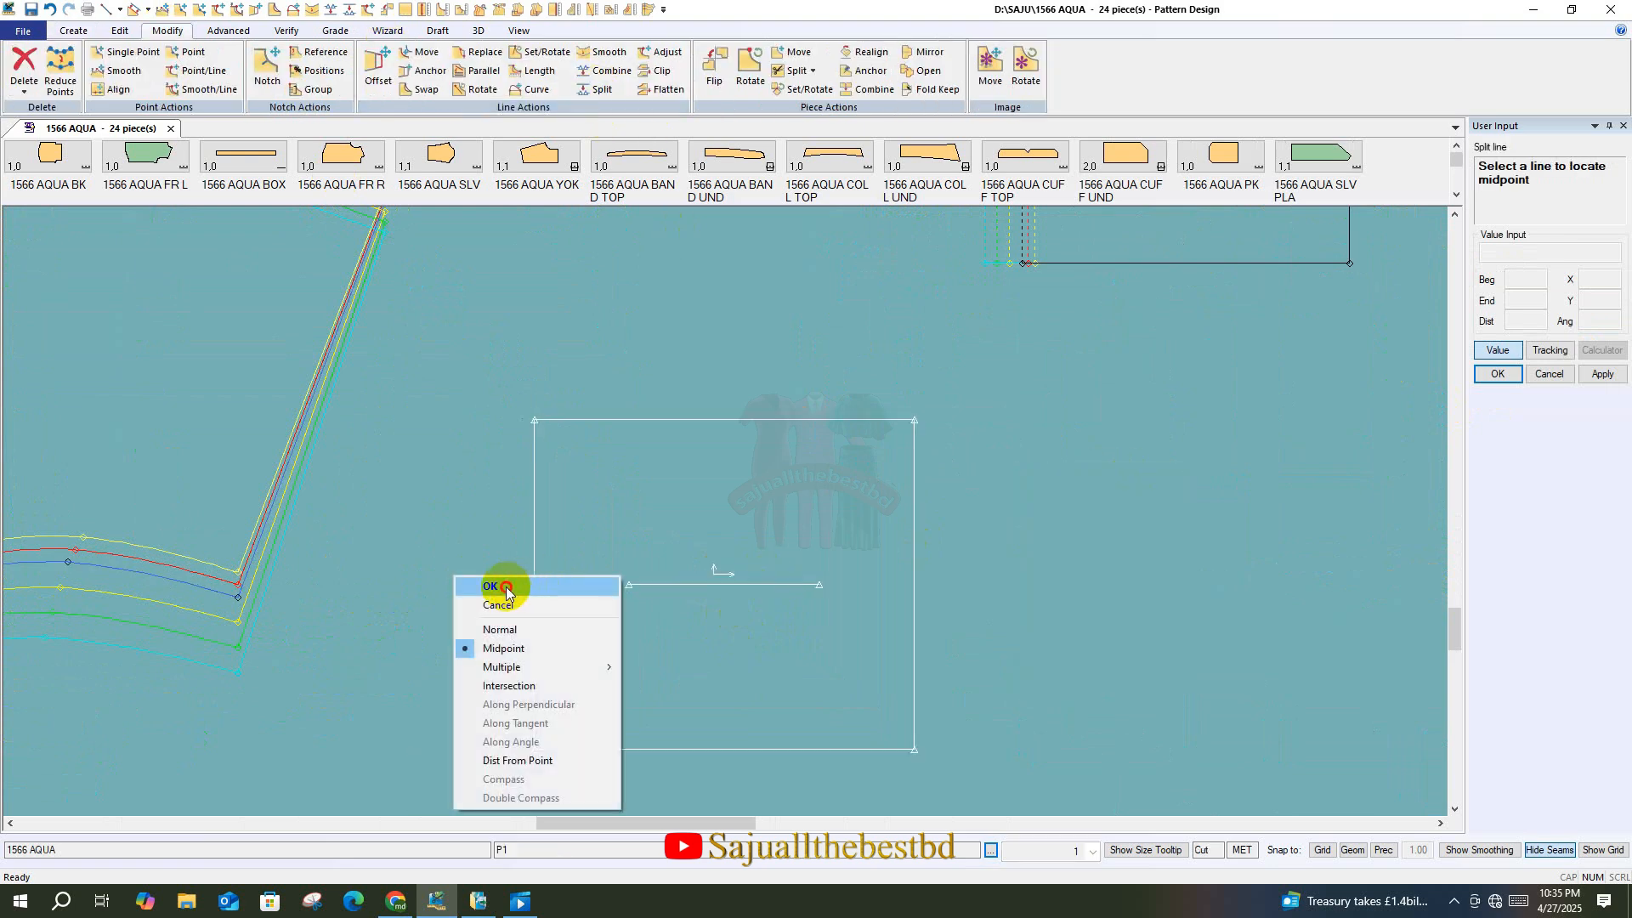
{"action": "left_click", "coordinate": [506, 588]}
{"action": "left_click", "coordinate": [662, 52]}
{"action": "left_click", "coordinate": [533, 447]}
{"action": "left_click", "coordinate": [602, 415]}
{"action": "left_click", "coordinate": [1524, 320]}
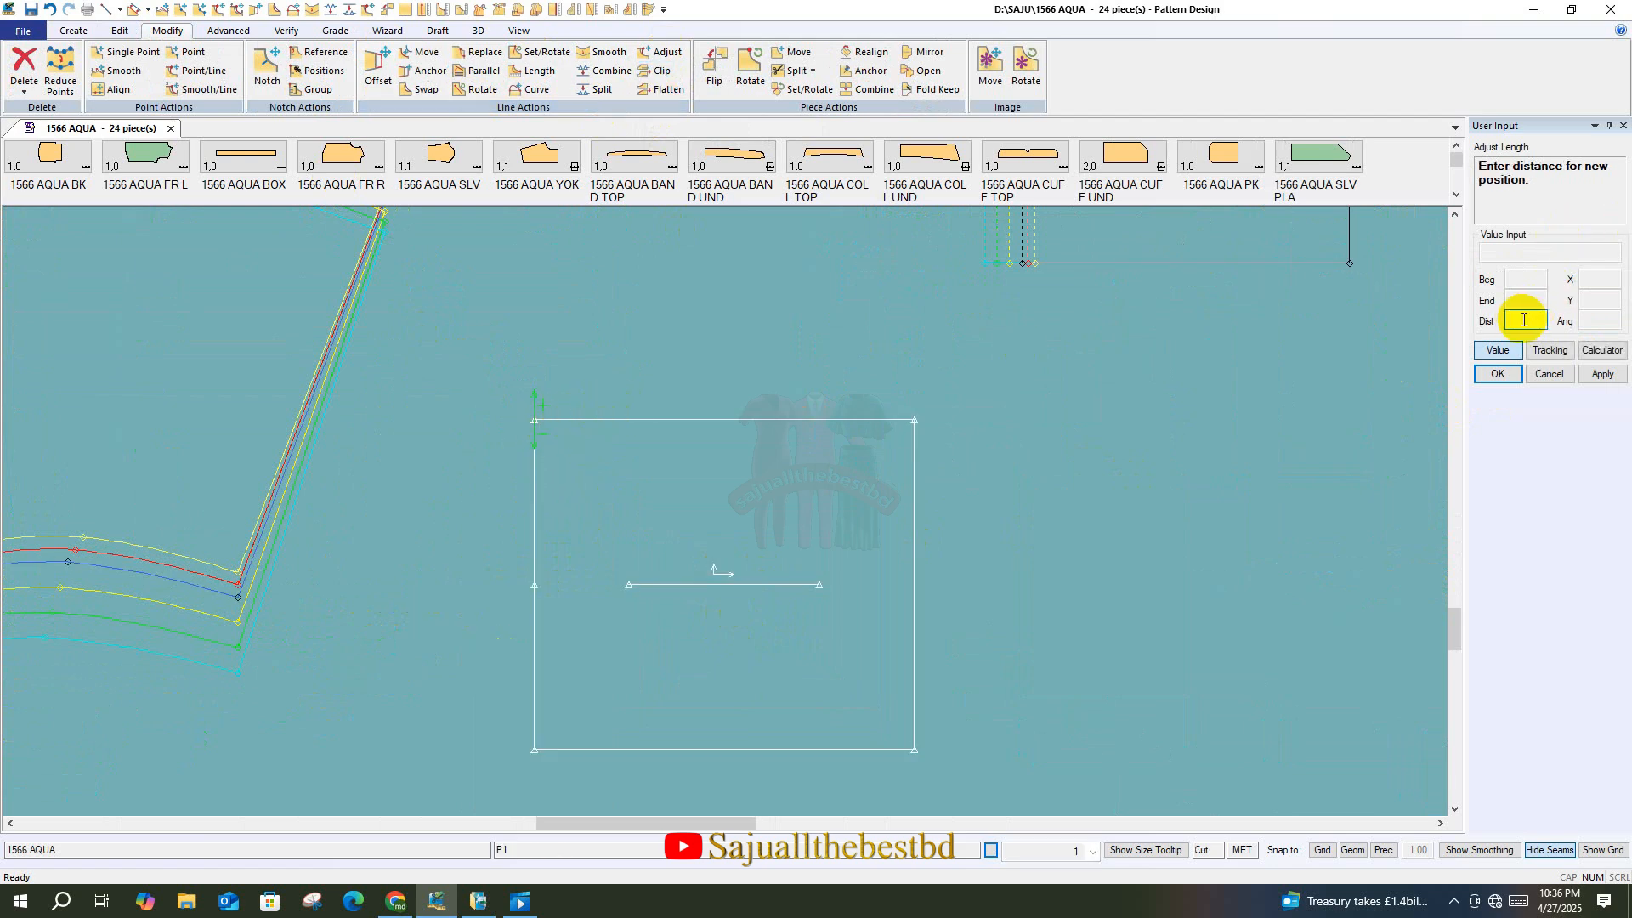
{"action": "left_click", "coordinate": [1549, 375]}
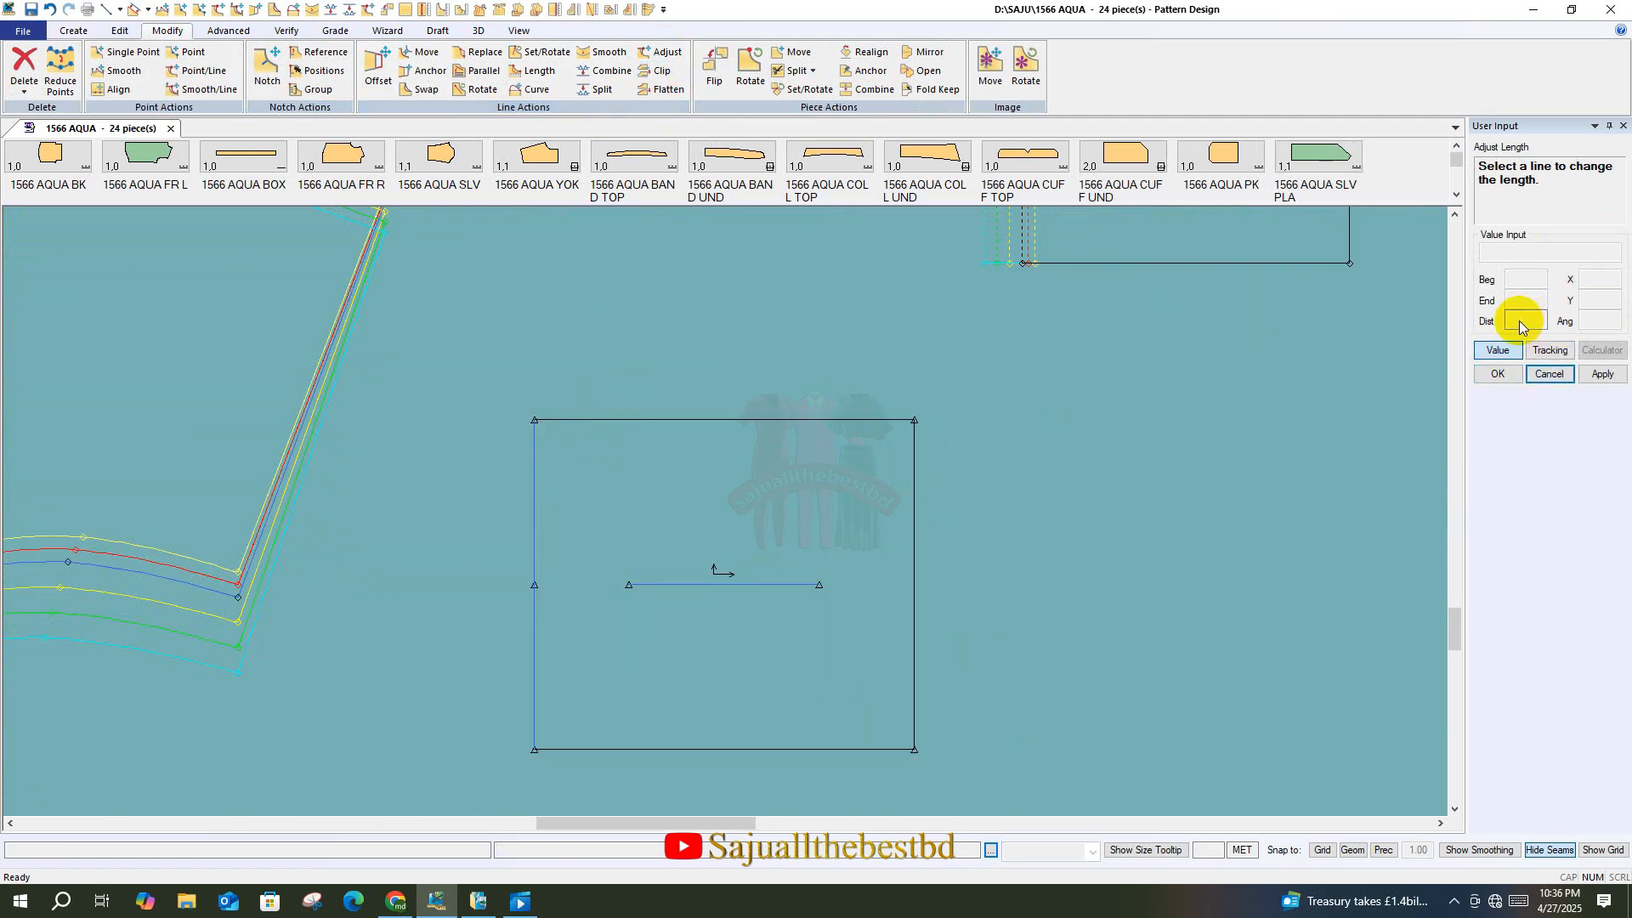
{"action": "right_click", "coordinate": [627, 445]}
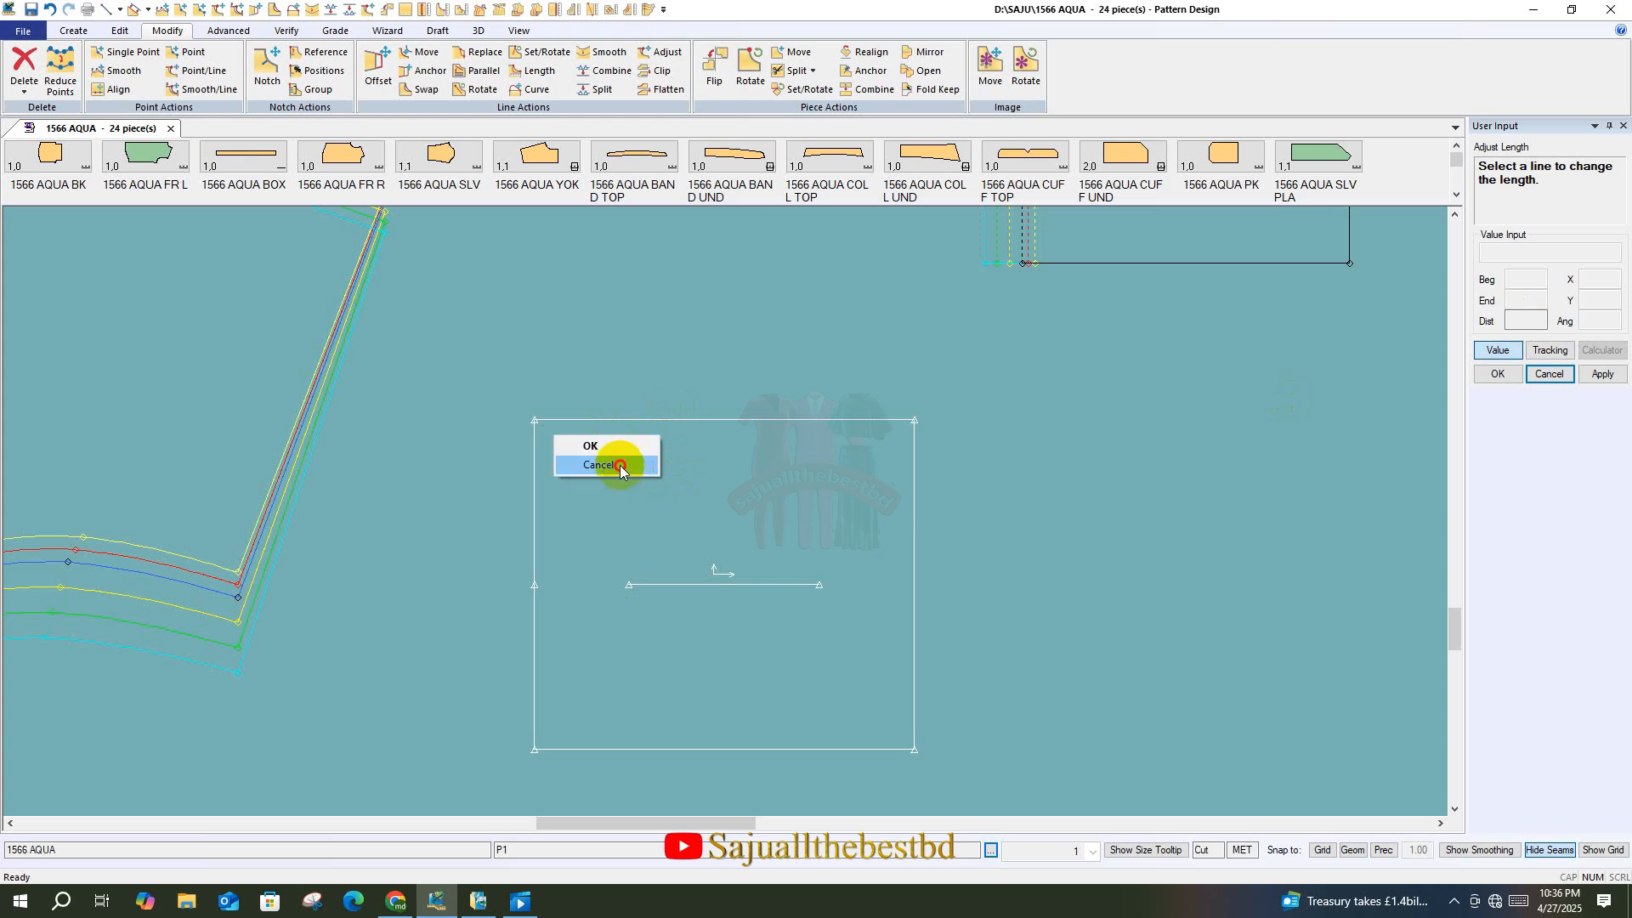
{"action": "left_click", "coordinate": [621, 467]}
- Shorten the upper edge of the rectangular piece by 2 at its left end with Adjust Length
{"action": "left_click", "coordinate": [665, 52]}
{"action": "left_click", "coordinate": [571, 416]}
{"action": "left_click", "coordinate": [530, 416]}
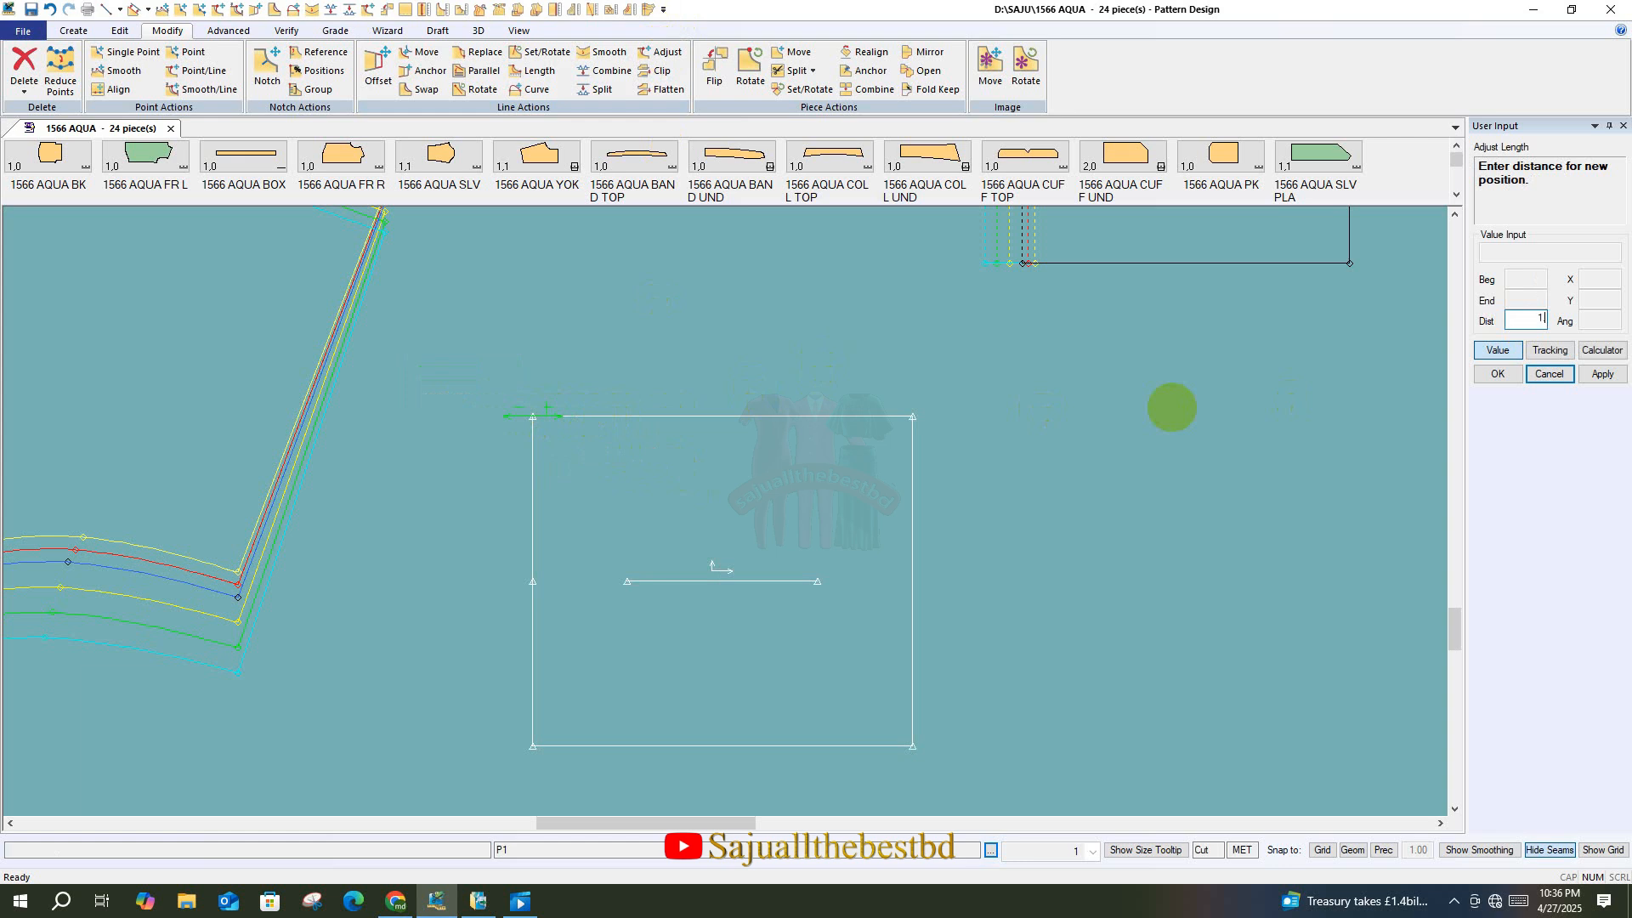
{"action": "type", "text": "1"}
{"action": "key", "text": "BackSpace"}
{"action": "type", "text": "2"}
{"action": "left_click", "coordinate": [1604, 374]}
{"action": "left_click", "coordinate": [1498, 374]}
- Adjust the length of the piece's lower edge by -2 at its left end and finish the command
{"action": "left_click", "coordinate": [537, 691]}
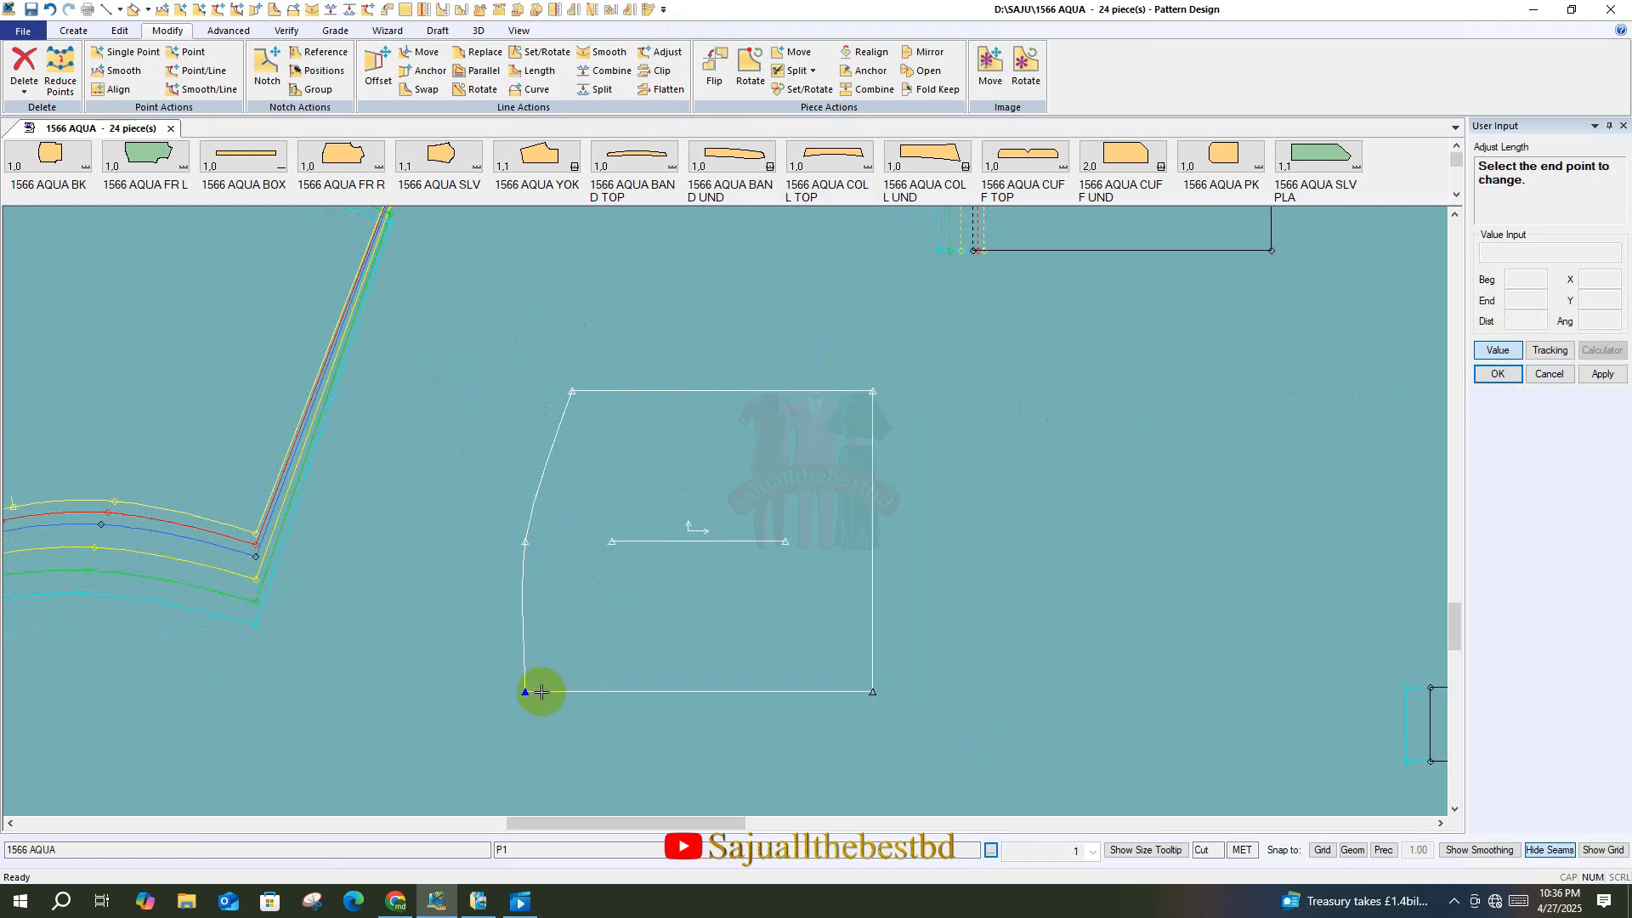
{"action": "left_click", "coordinate": [529, 691]}
{"action": "type", "text": "-2"}
{"action": "key", "text": "Return"}
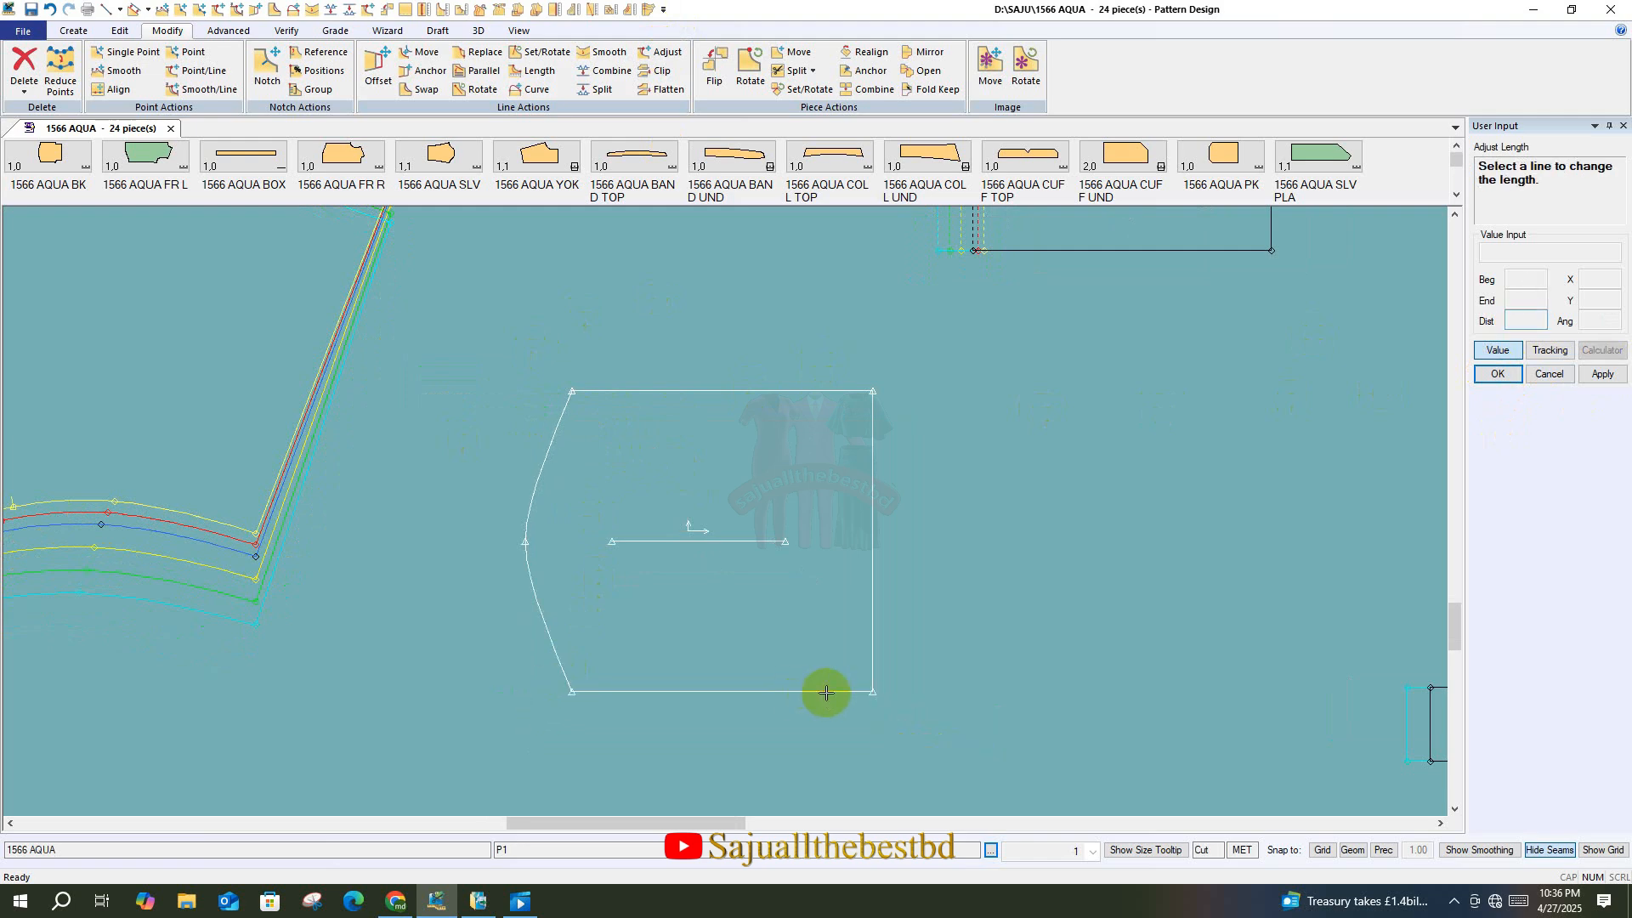
{"action": "right_click", "coordinate": [723, 578]}
{"action": "left_click", "coordinate": [747, 587]}
- Turn the midpoint of the piece's curved left edge into a sharp corner so both halves run straight
{"action": "left_click", "coordinate": [33, 10]}
{"action": "left_click", "coordinate": [666, 512]}
{"action": "right_click", "coordinate": [666, 511]}
{"action": "left_click", "coordinate": [669, 517]}
- Draw a straight horizontal two-point line from the left front piece's neck-shoulder corner into the body of the piece
{"action": "scroll", "coordinate": [686, 558], "scroll_direction": "down", "scroll_amount": 5}
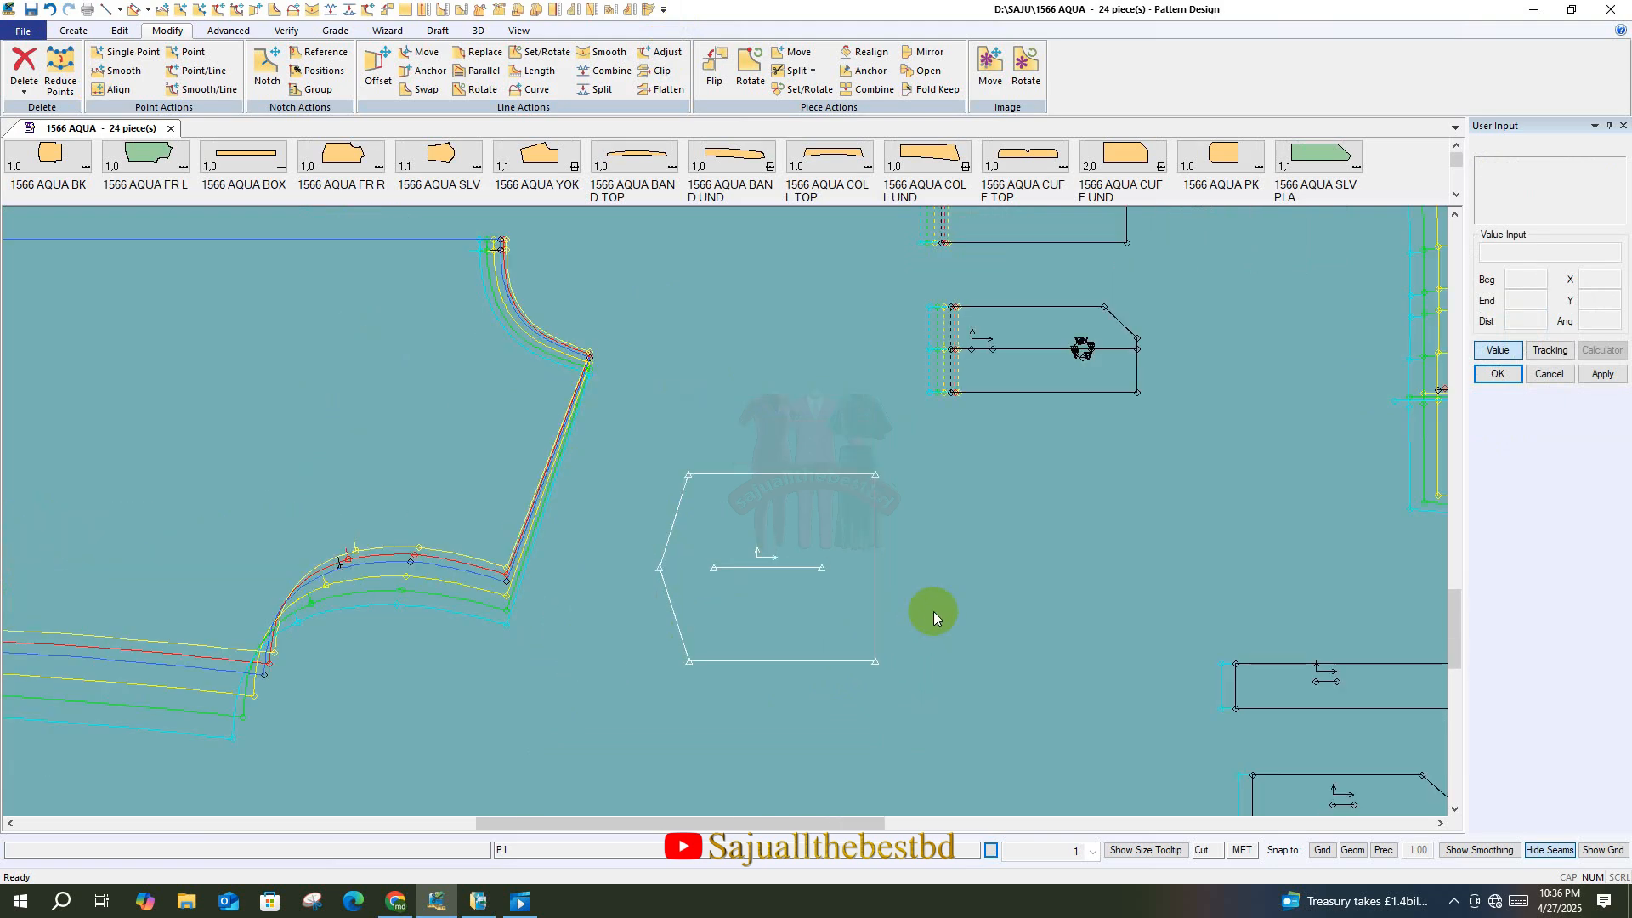
{"action": "scroll", "coordinate": [510, 447], "scroll_direction": "up", "scroll_amount": 3}
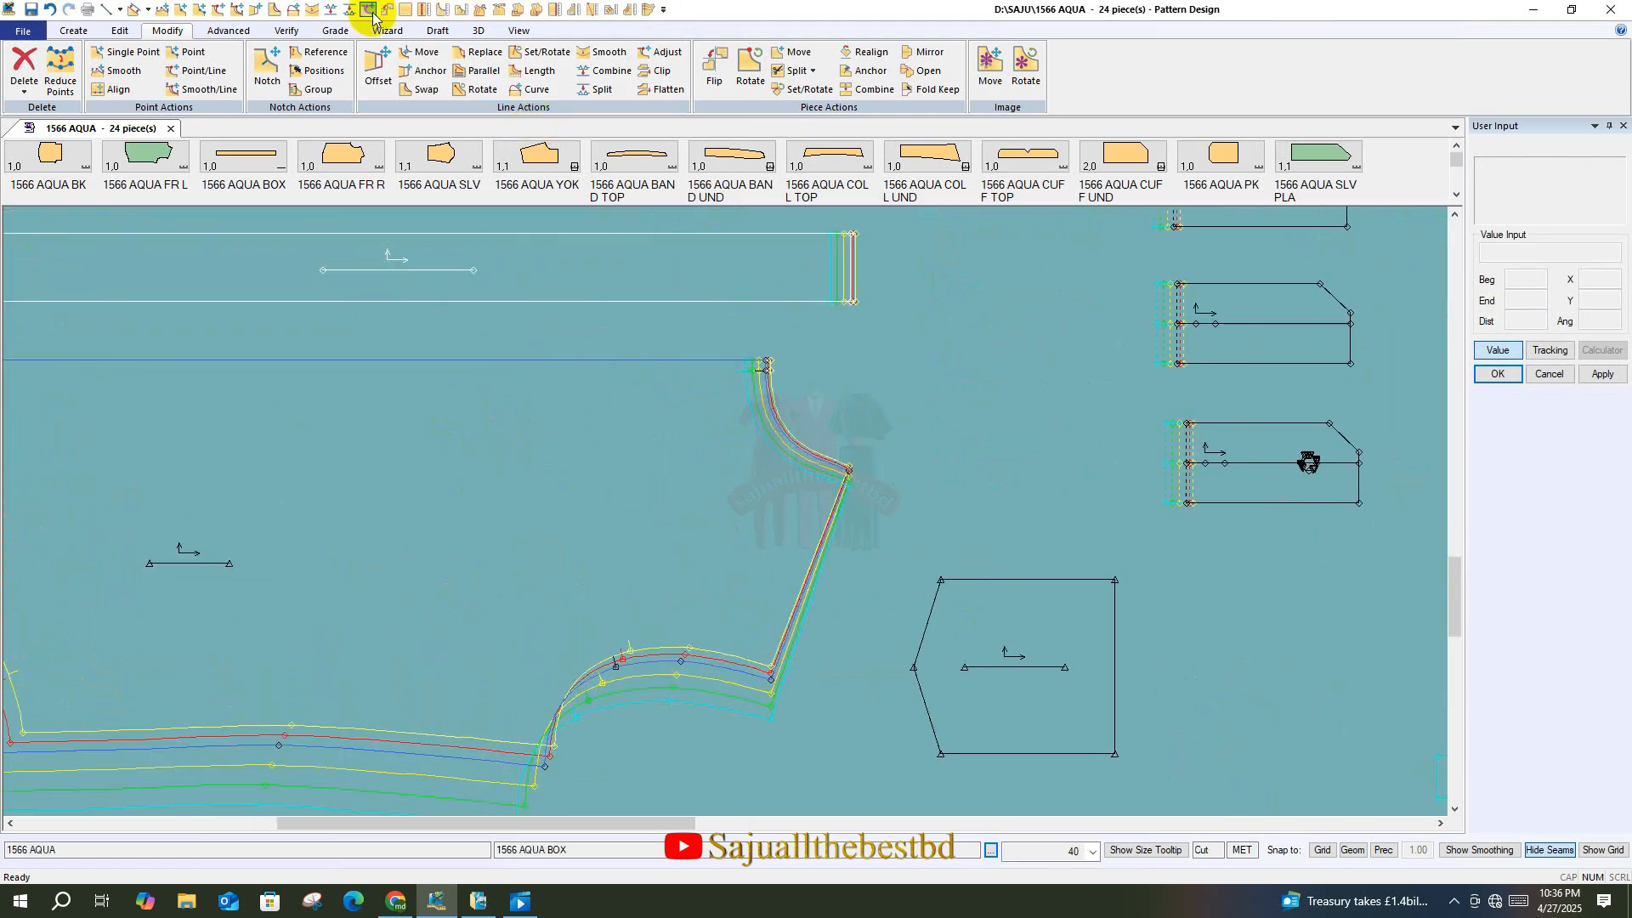
{"action": "left_click", "coordinate": [106, 9]}
{"action": "scroll", "coordinate": [791, 502], "scroll_direction": "up", "scroll_amount": 1}
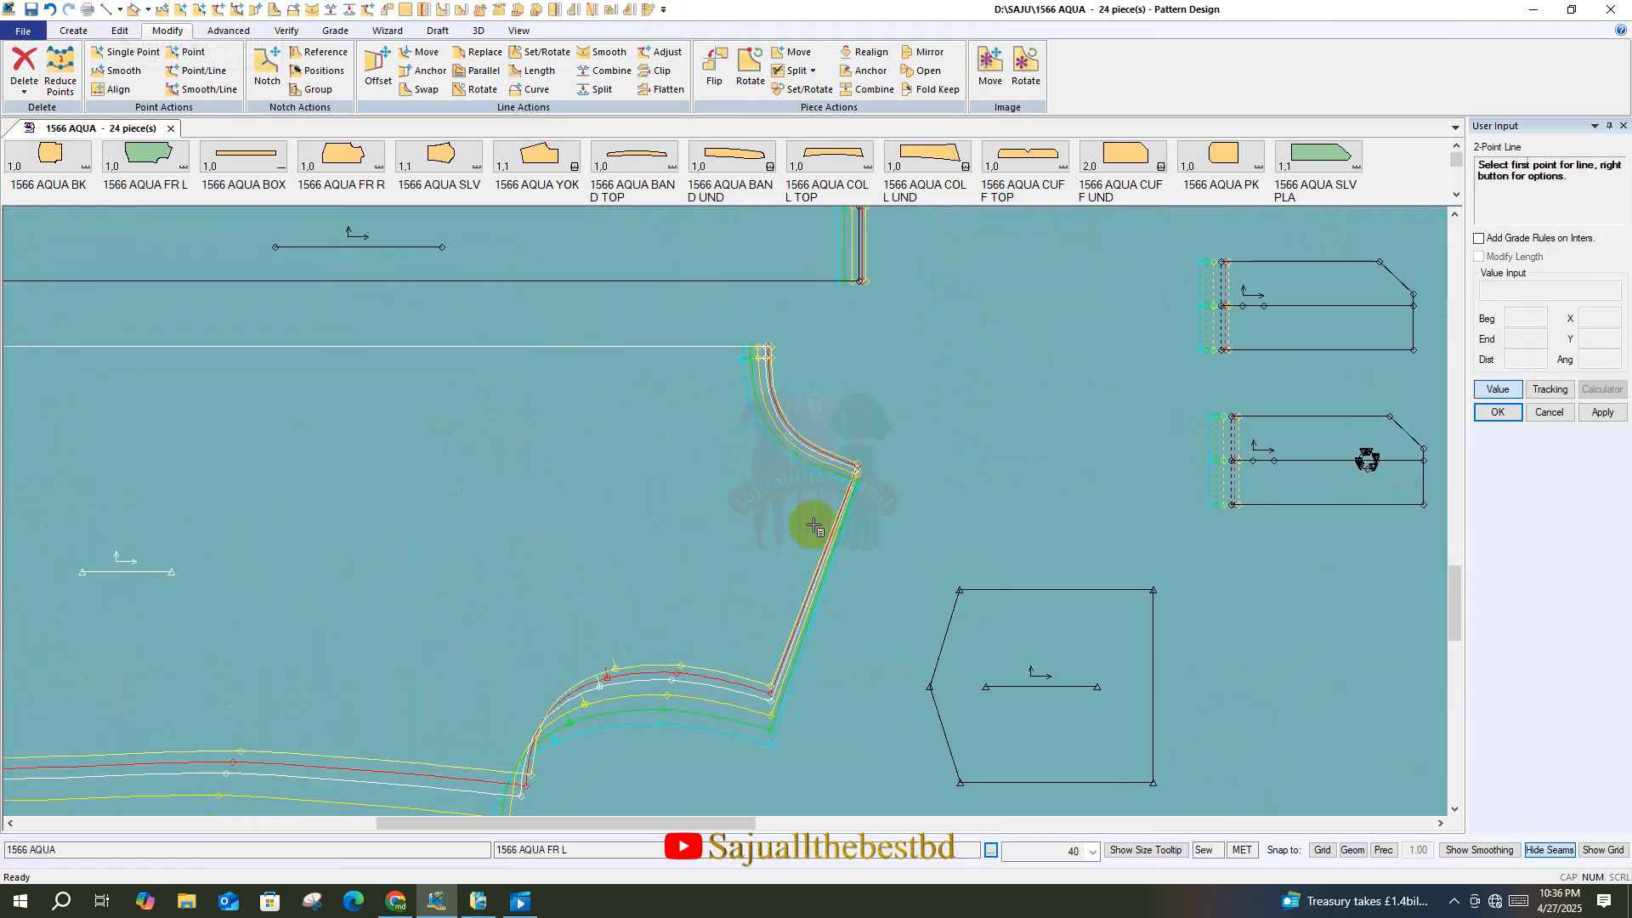
{"action": "left_click", "coordinate": [857, 466]}
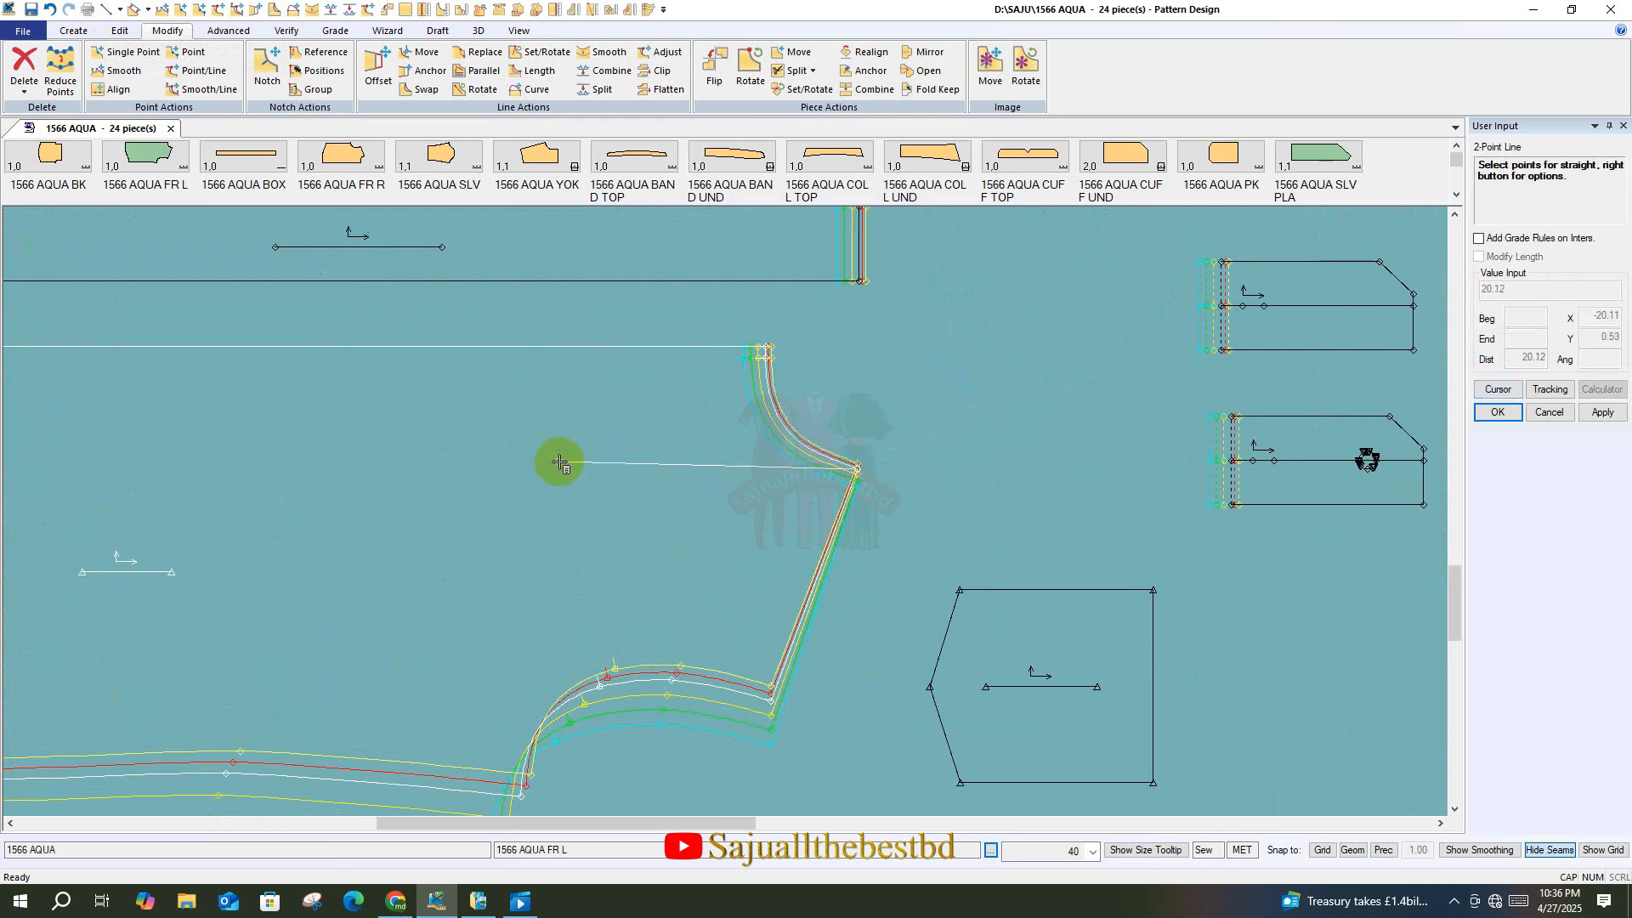
{"action": "left_click", "coordinate": [534, 472]}
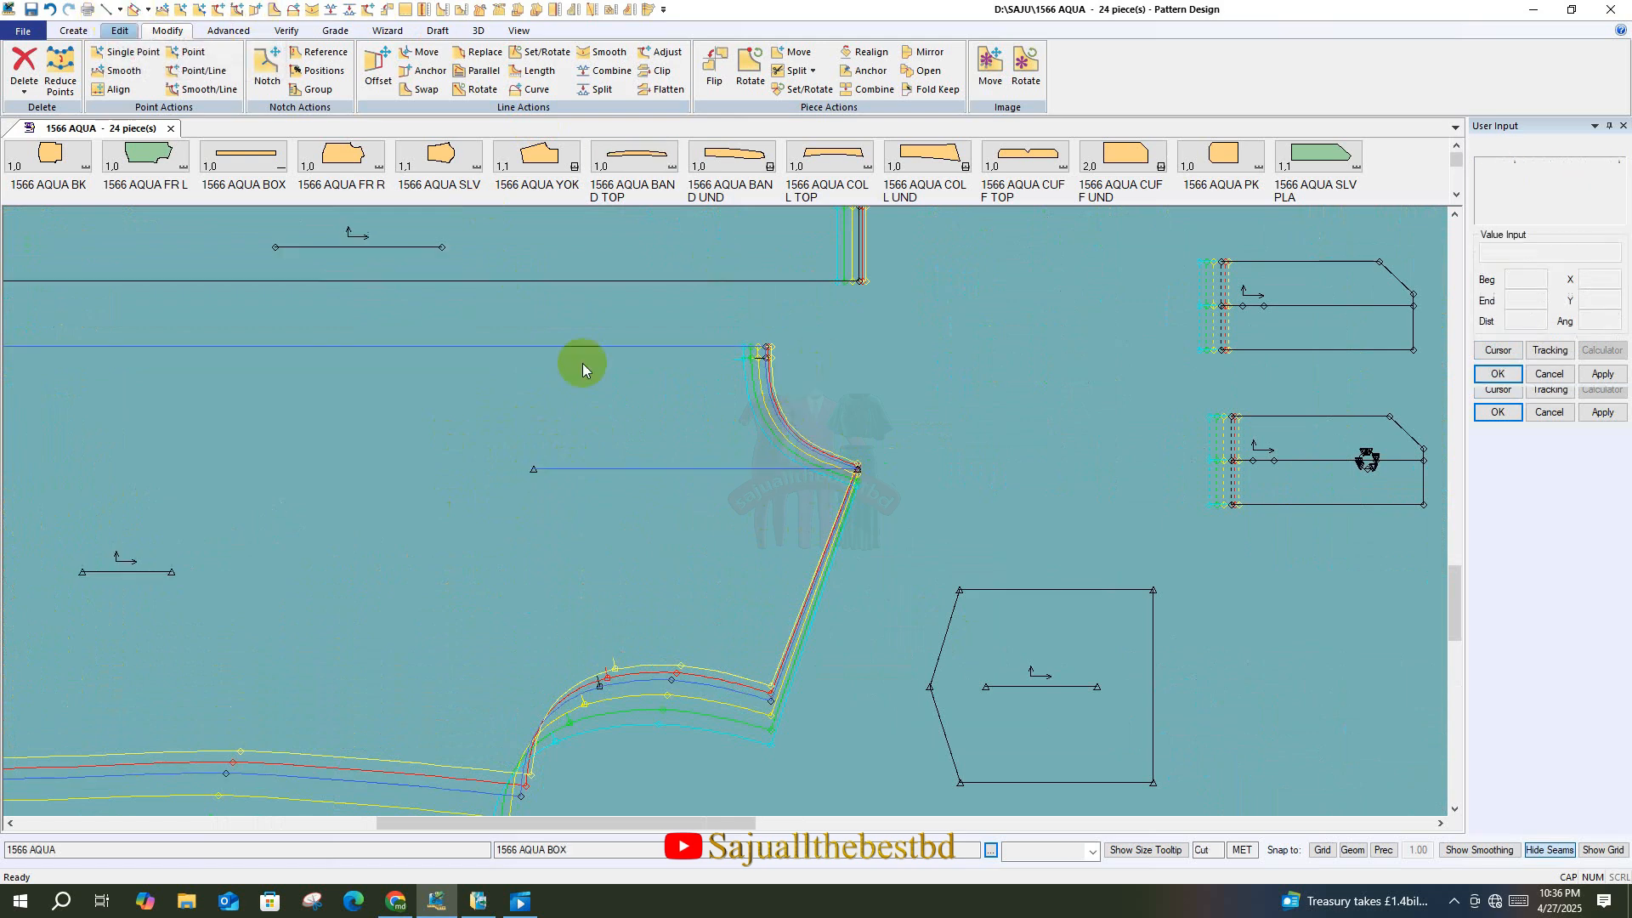
- Draw a vertical two-point line about 8.2 long from that line's inner end to the left front's upper edge
{"action": "left_click", "coordinate": [534, 470]}
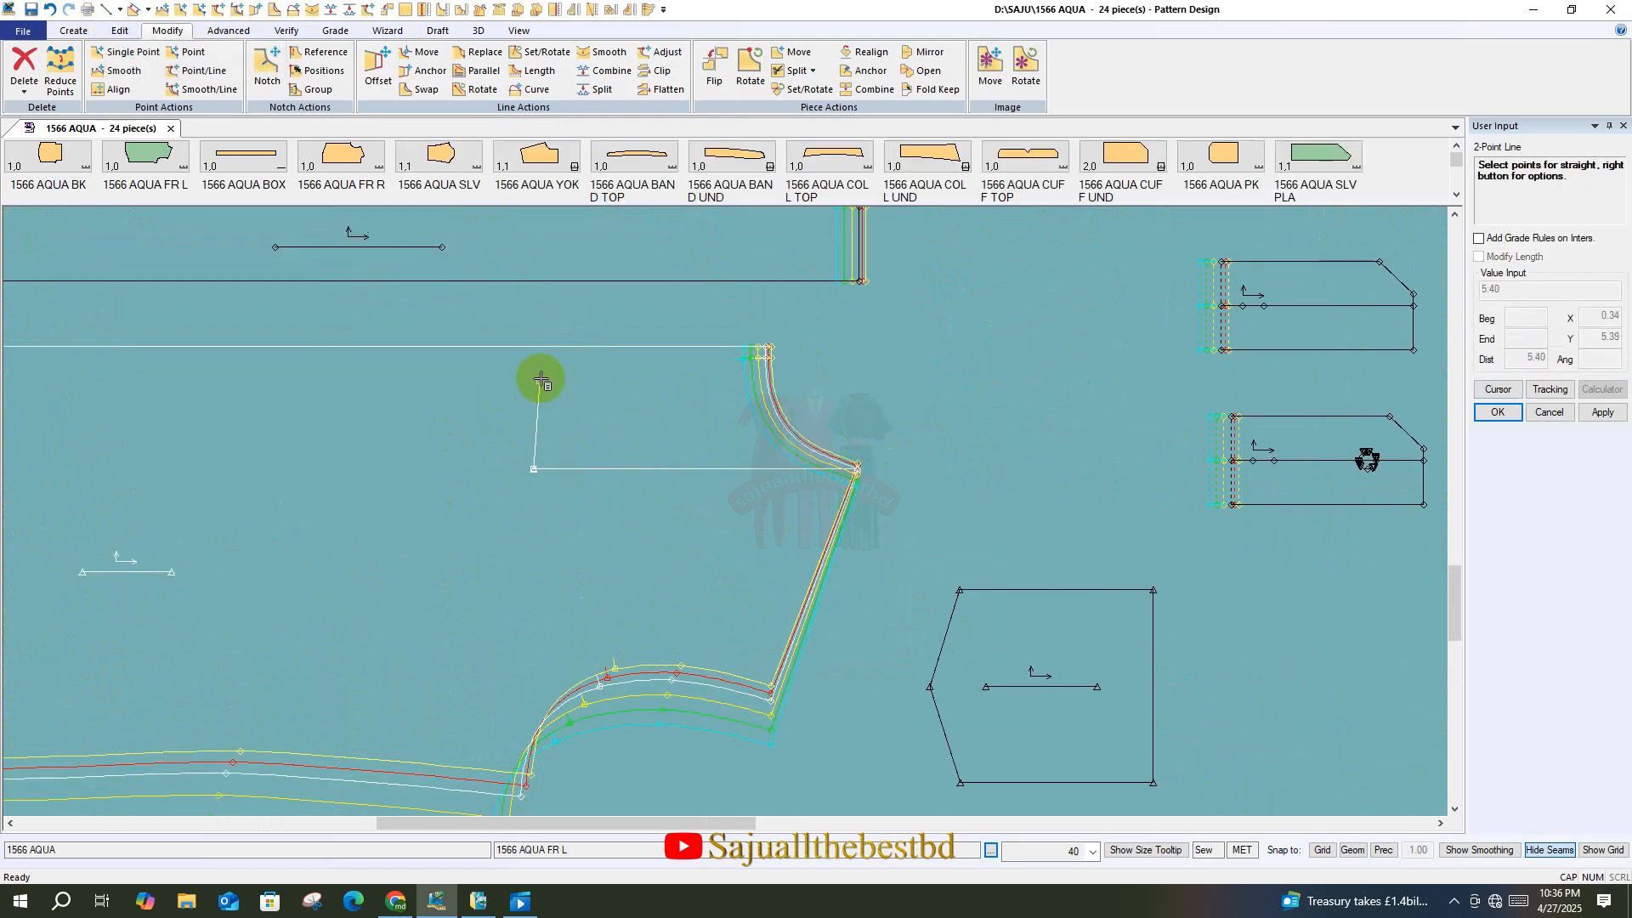
{"action": "left_click", "coordinate": [534, 347]}
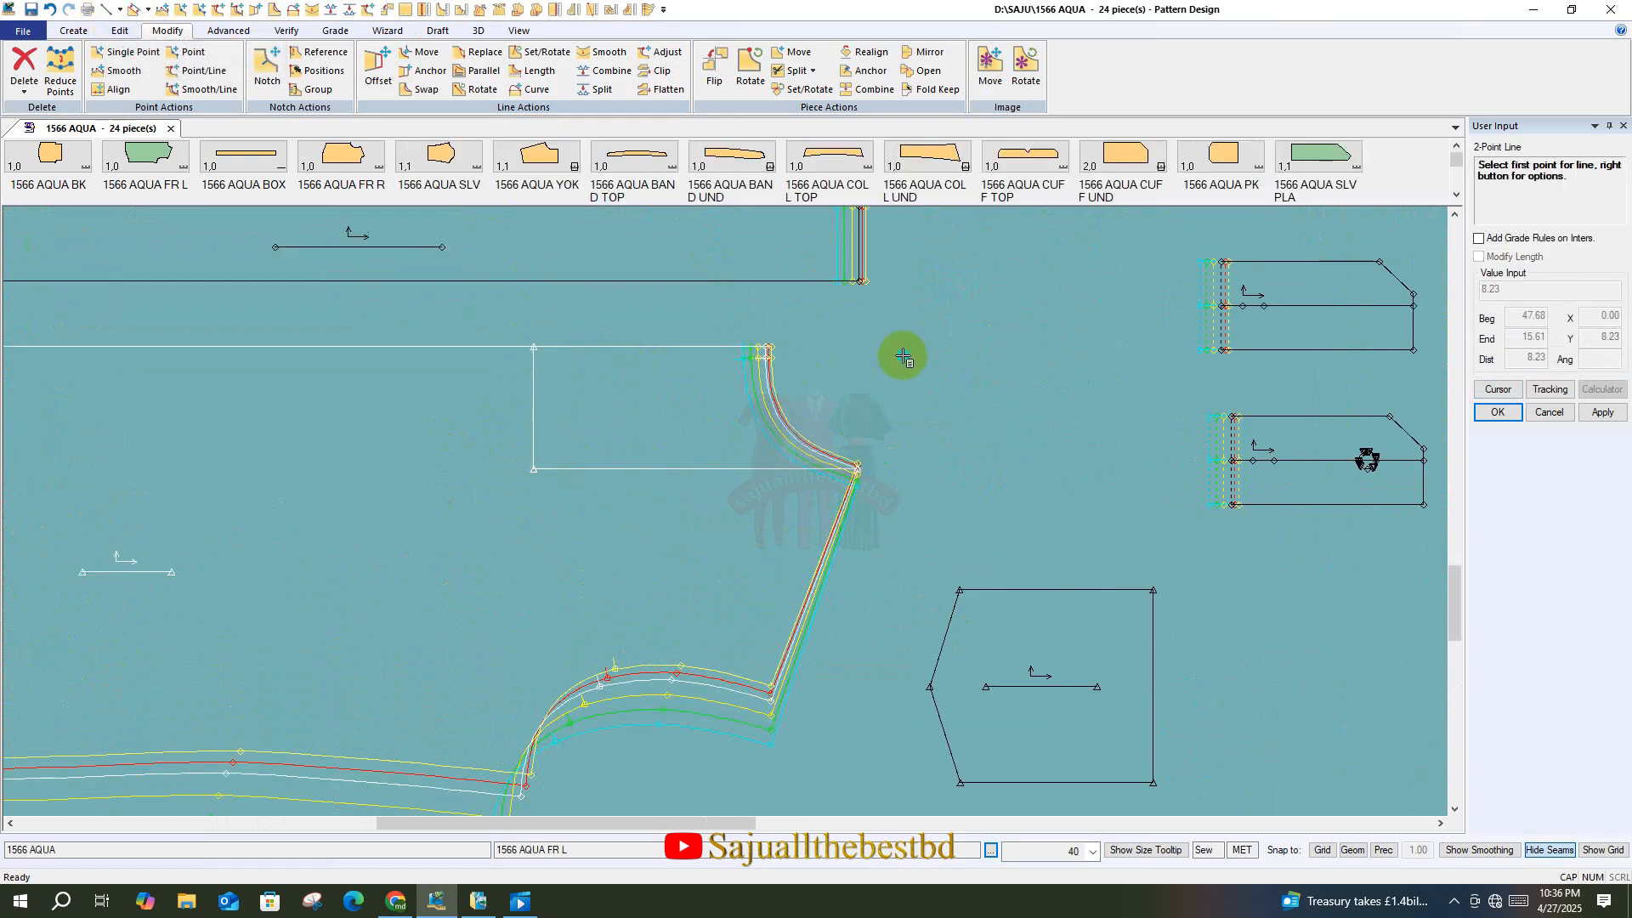
{"action": "key", "text": "Escape"}
{"action": "scroll", "coordinate": [1089, 610], "scroll_direction": "up", "scroll_amount": 2}
{"action": "scroll", "coordinate": [570, 374], "scroll_direction": "down", "scroll_amount": 1}
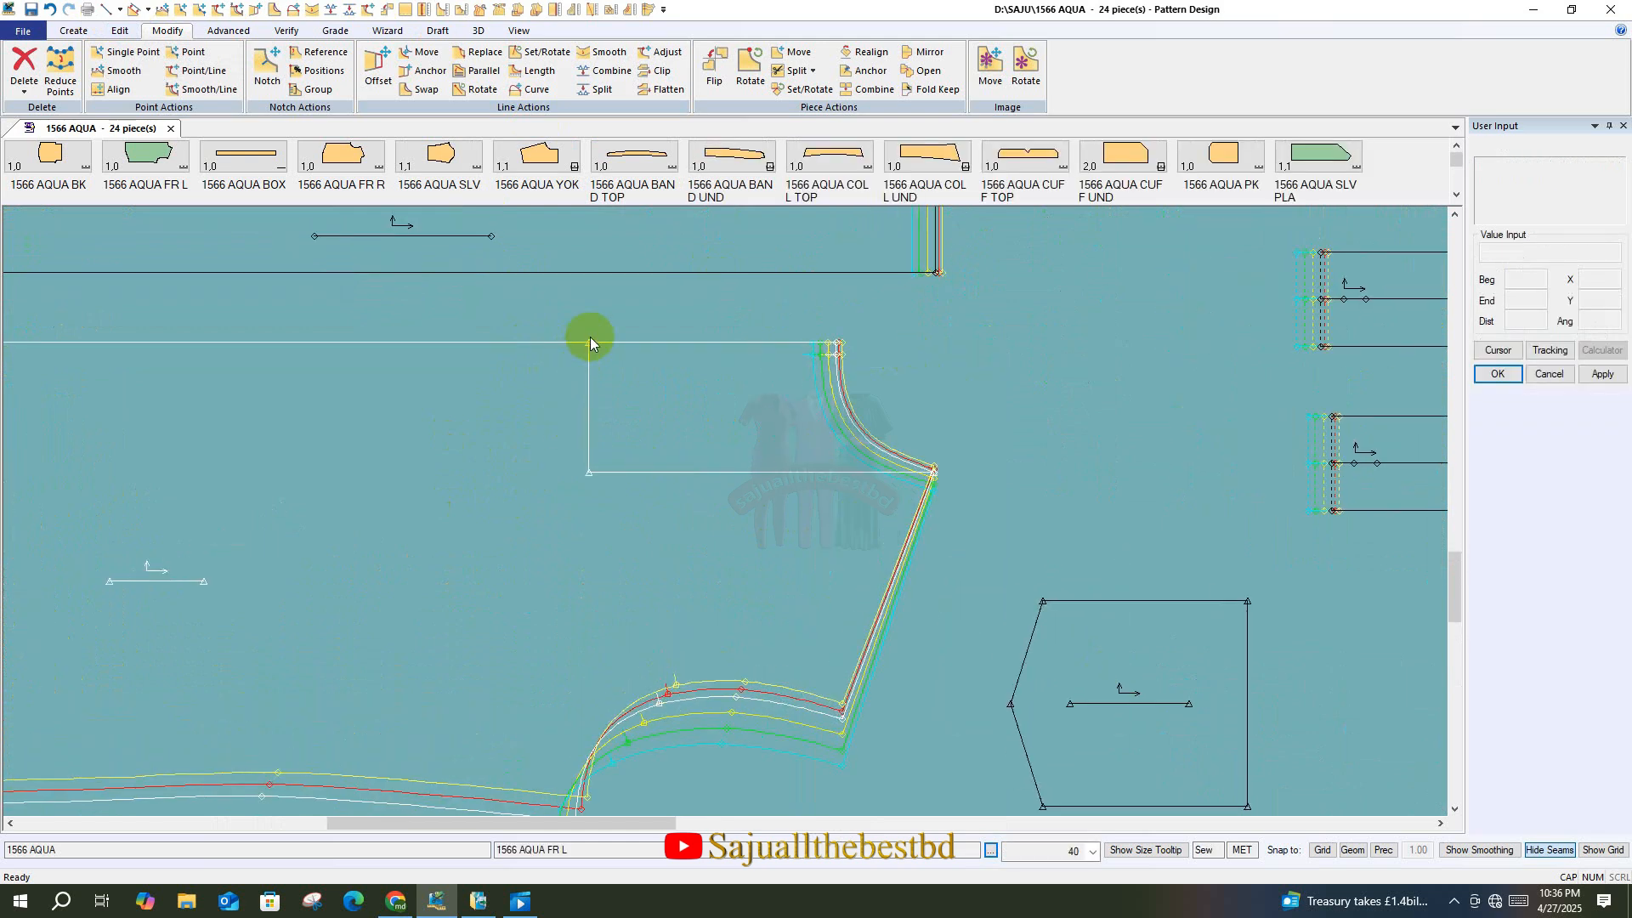
- Move the pointed pocket piece onto the left front below the vertical guide line and turn on geometry snapping
{"action": "left_click_drag", "start_coordinate": [825, 509], "coordinate": [821, 491]}
{"action": "left_click_drag", "start_coordinate": [1253, 591], "coordinate": [591, 458]}
{"action": "left_click", "coordinate": [1353, 850]}
{"action": "left_click_drag", "start_coordinate": [509, 584], "coordinate": [445, 583]}
{"action": "scroll", "coordinate": [592, 584], "scroll_direction": "up", "scroll_amount": 2}
- Split the left front's vertical guide line below its middle, delete the part under the split, and finish deleting lines
{"action": "left_click", "coordinate": [600, 89]}
{"action": "left_click", "coordinate": [589, 396]}
{"action": "left_click", "coordinate": [24, 92]}
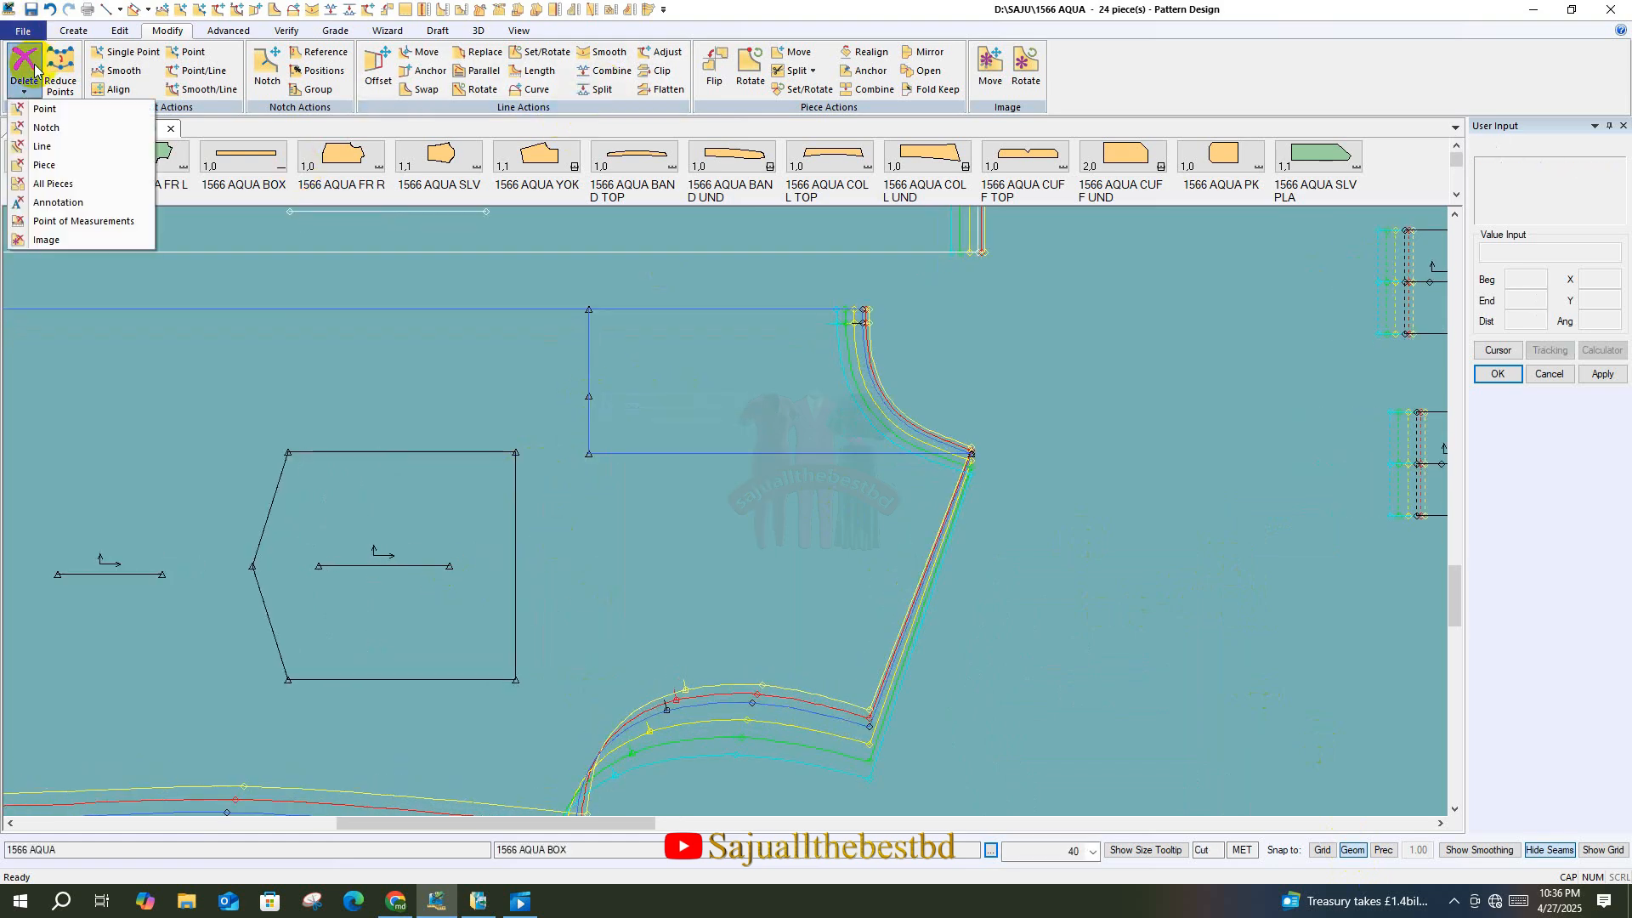
{"action": "left_click", "coordinate": [34, 124]}
{"action": "left_click", "coordinate": [585, 437]}
{"action": "right_click", "coordinate": [609, 399]}
{"action": "left_click", "coordinate": [664, 411]}
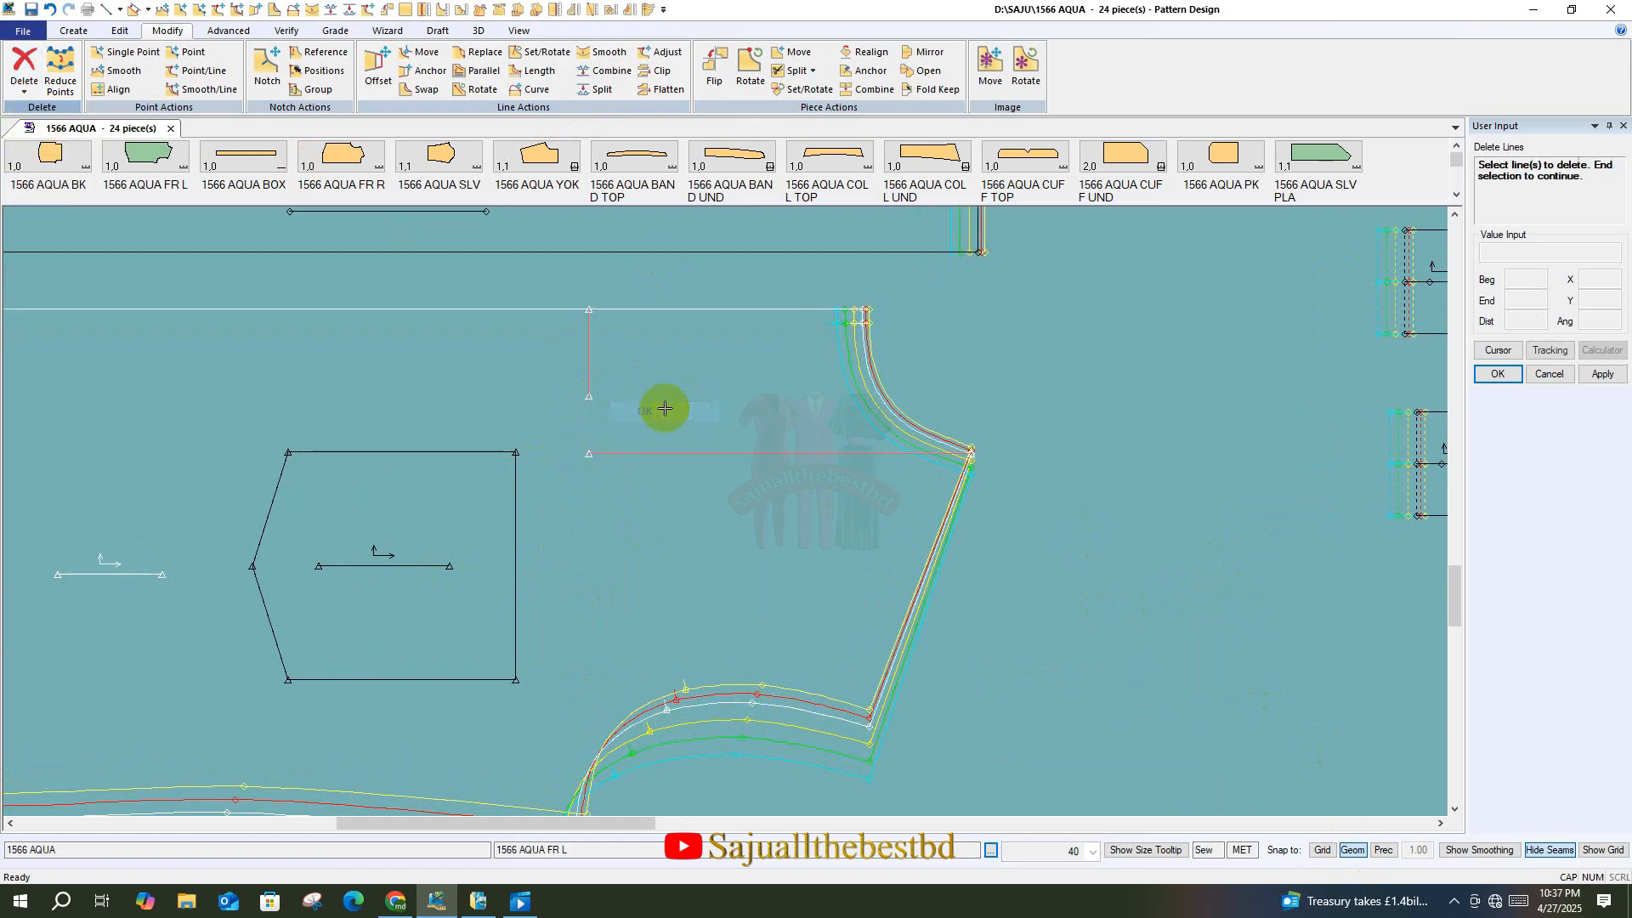
{"action": "right_click", "coordinate": [497, 438]}
{"action": "left_click", "coordinate": [559, 469]}
- Snap the pocket's upper right corner to the lower end of the shortened vertical line and copy its five outline lines onto the left front
{"action": "left_click_drag", "start_coordinate": [515, 452], "coordinate": [594, 400]}
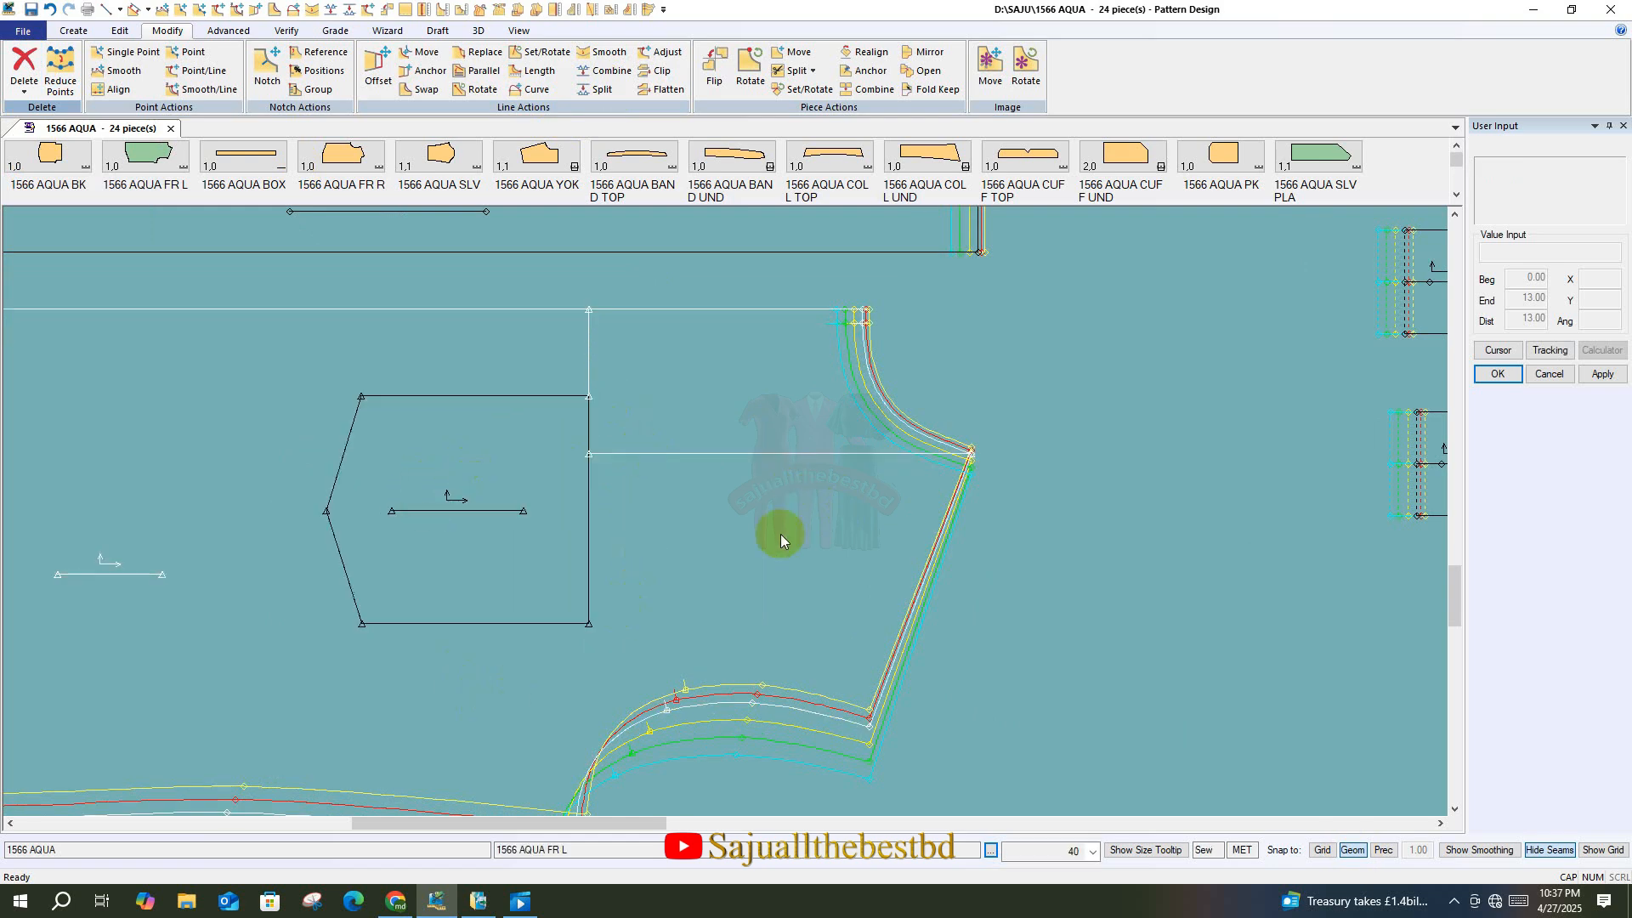
{"action": "left_click", "coordinate": [73, 30]}
{"action": "left_click", "coordinate": [325, 71]}
{"action": "left_click", "coordinate": [422, 622]}
{"action": "left_click", "coordinate": [357, 604]}
{"action": "left_click", "coordinate": [334, 484]}
{"action": "left_click", "coordinate": [427, 398]}
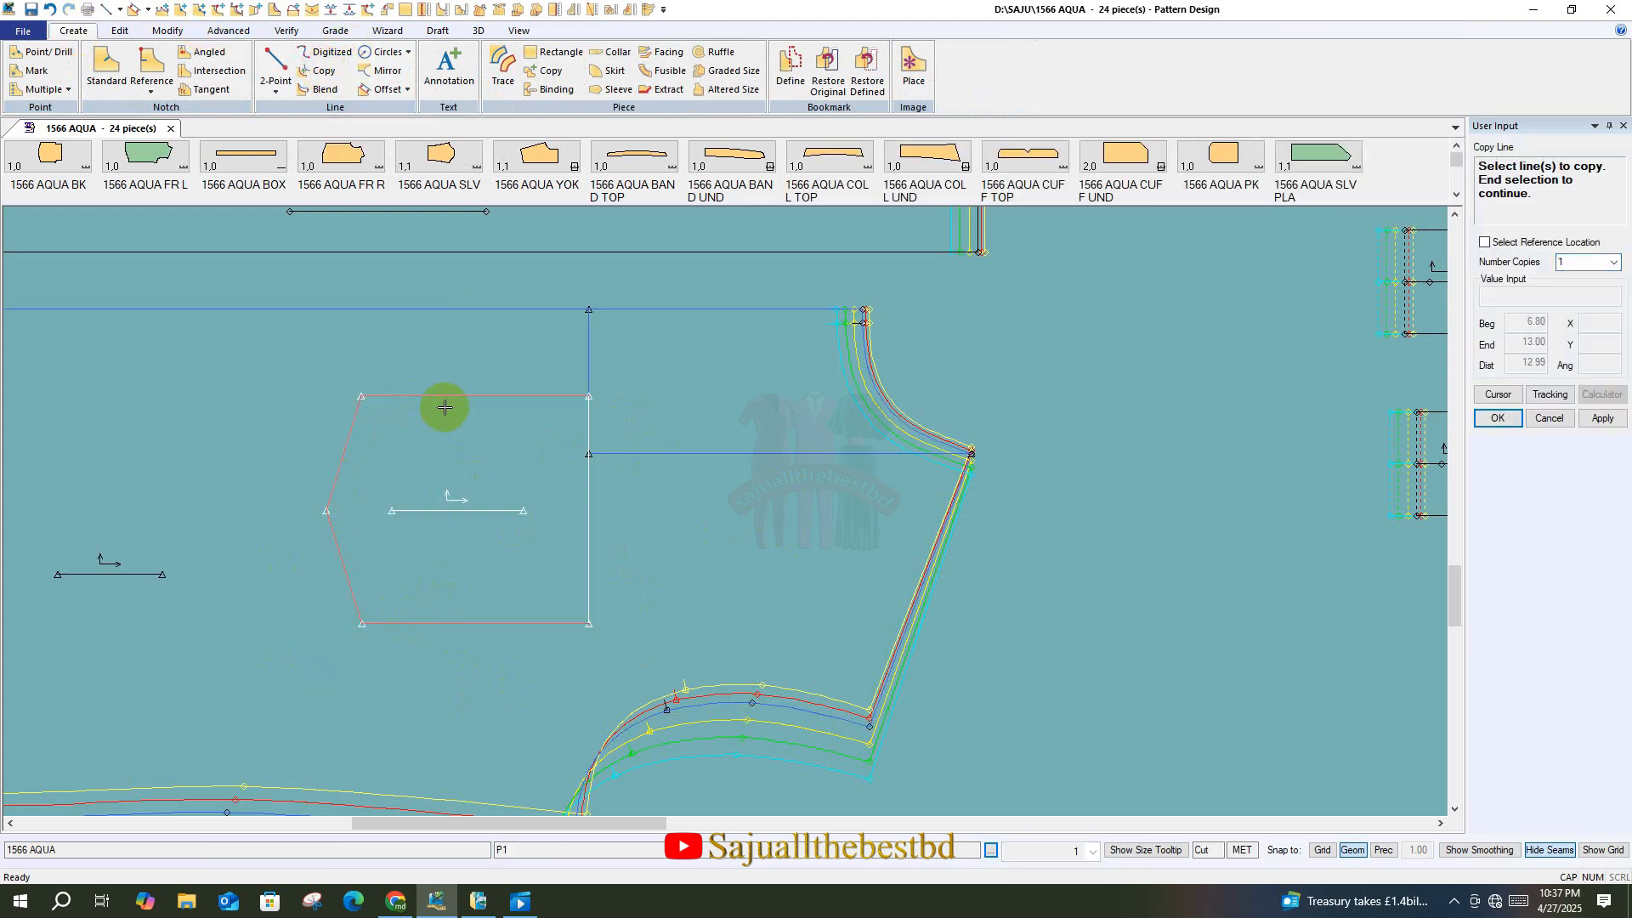
{"action": "left_click", "coordinate": [589, 511]}
{"action": "right_click", "coordinate": [536, 452]}
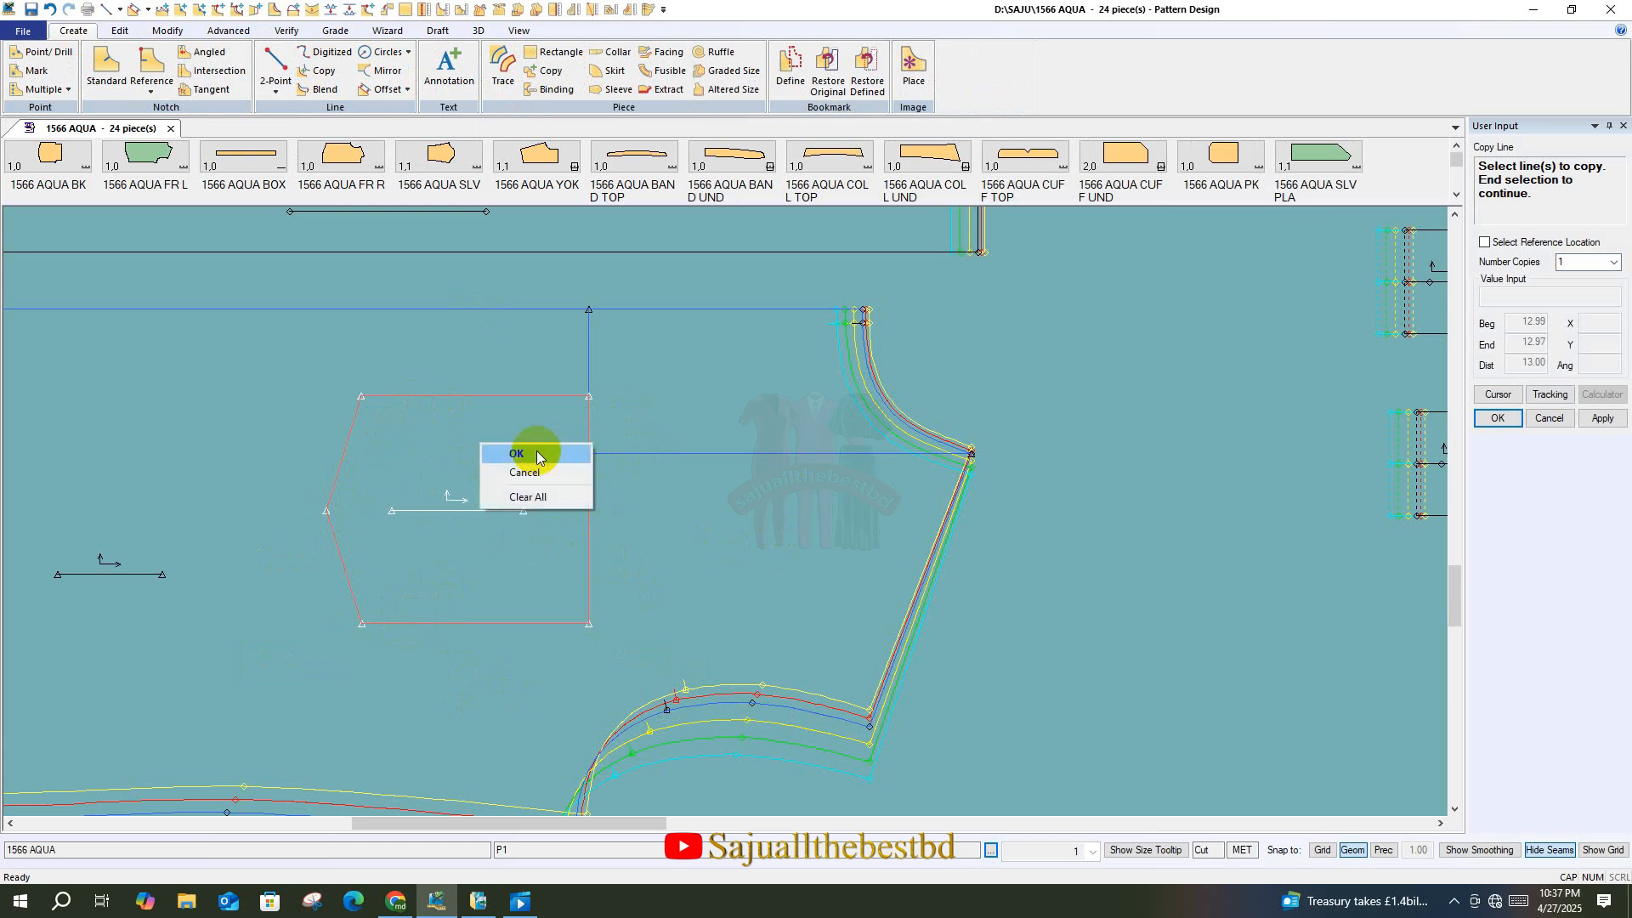
{"action": "left_click", "coordinate": [537, 455]}
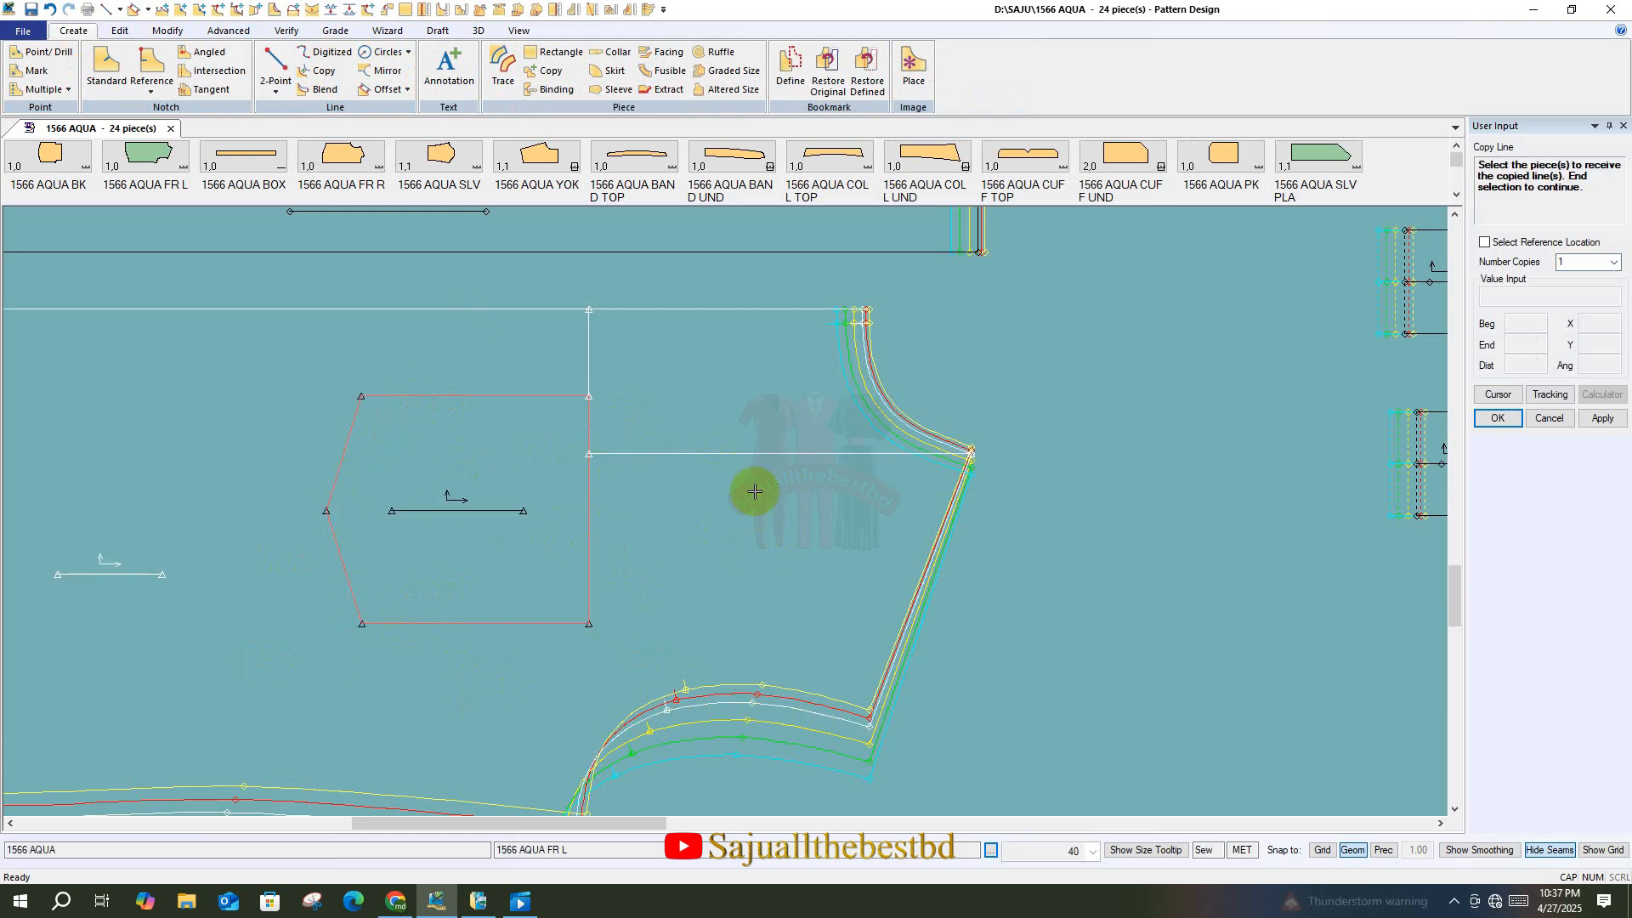
{"action": "left_click", "coordinate": [802, 530]}
{"action": "right_click", "coordinate": [802, 530]}
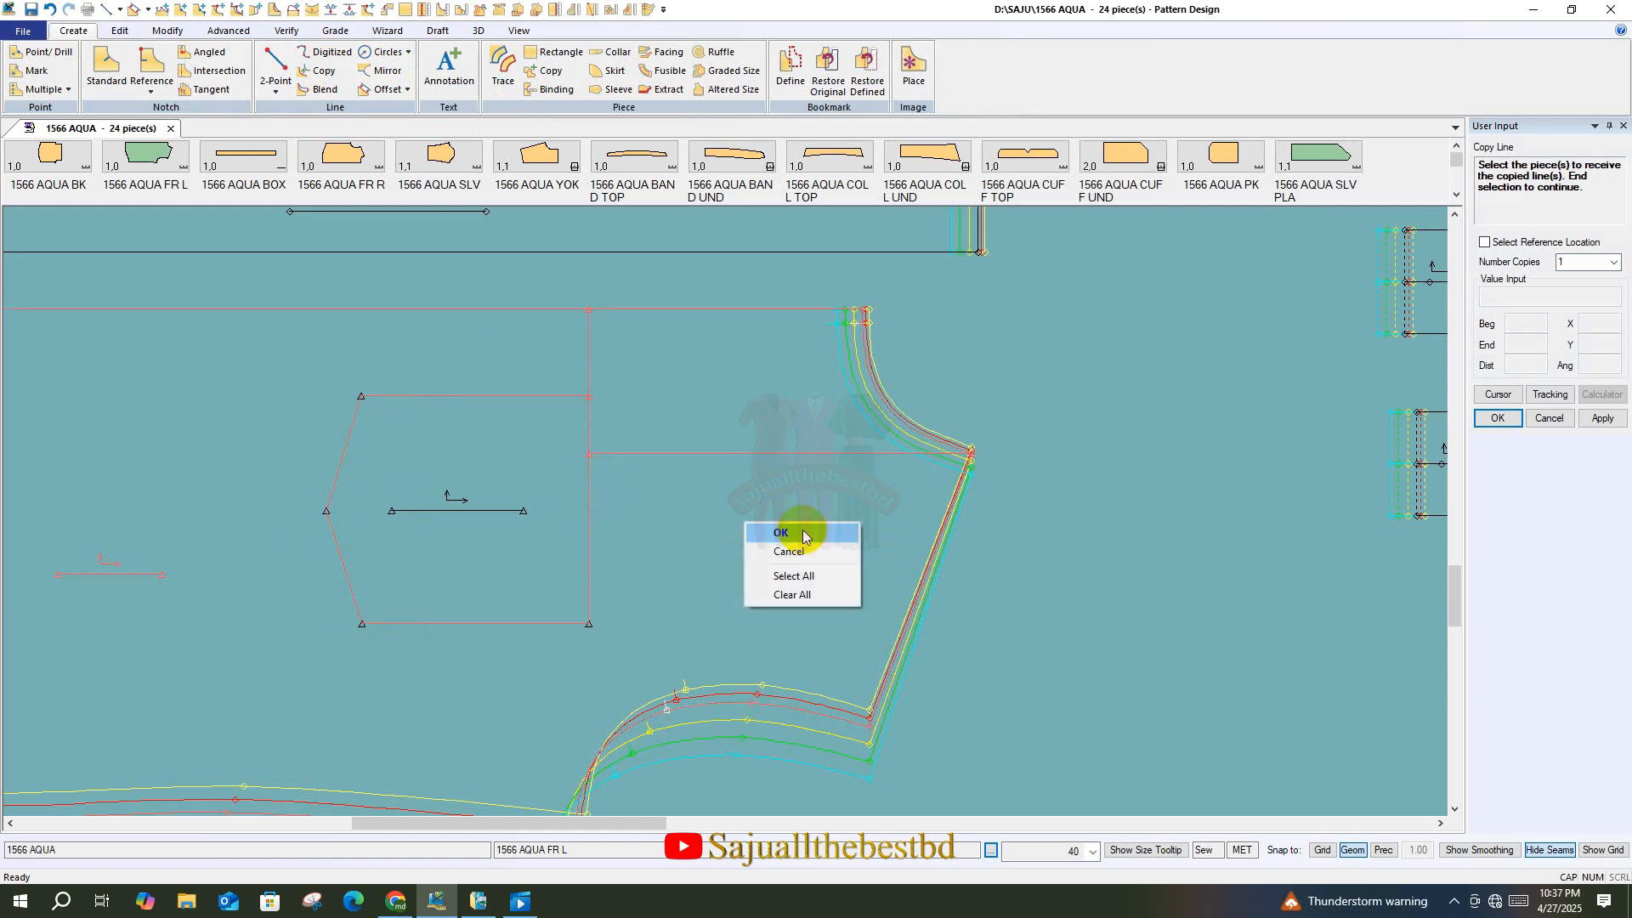
{"action": "left_click", "coordinate": [802, 532]}
{"action": "right_click", "coordinate": [803, 530]}
{"action": "left_click", "coordinate": [803, 533]}
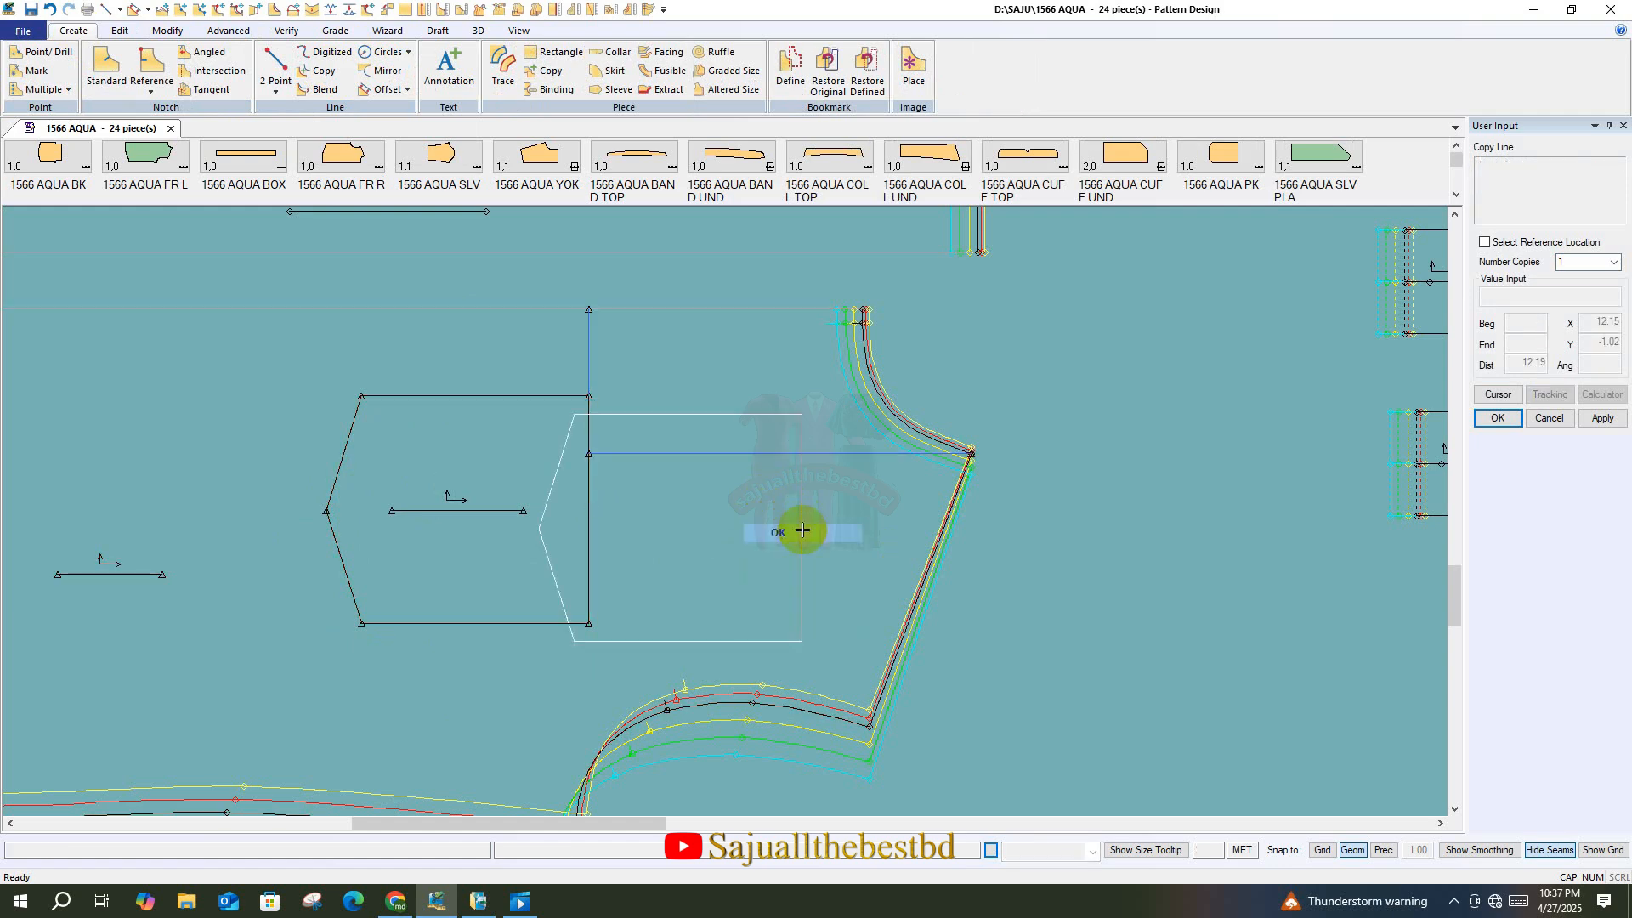
- Move the separate pocket piece off the left front and place it on the empty area beside the shoulder and armhole
{"action": "scroll", "coordinate": [449, 480], "scroll_direction": "down", "scroll_amount": 2}
{"action": "left_click", "coordinate": [449, 480]}
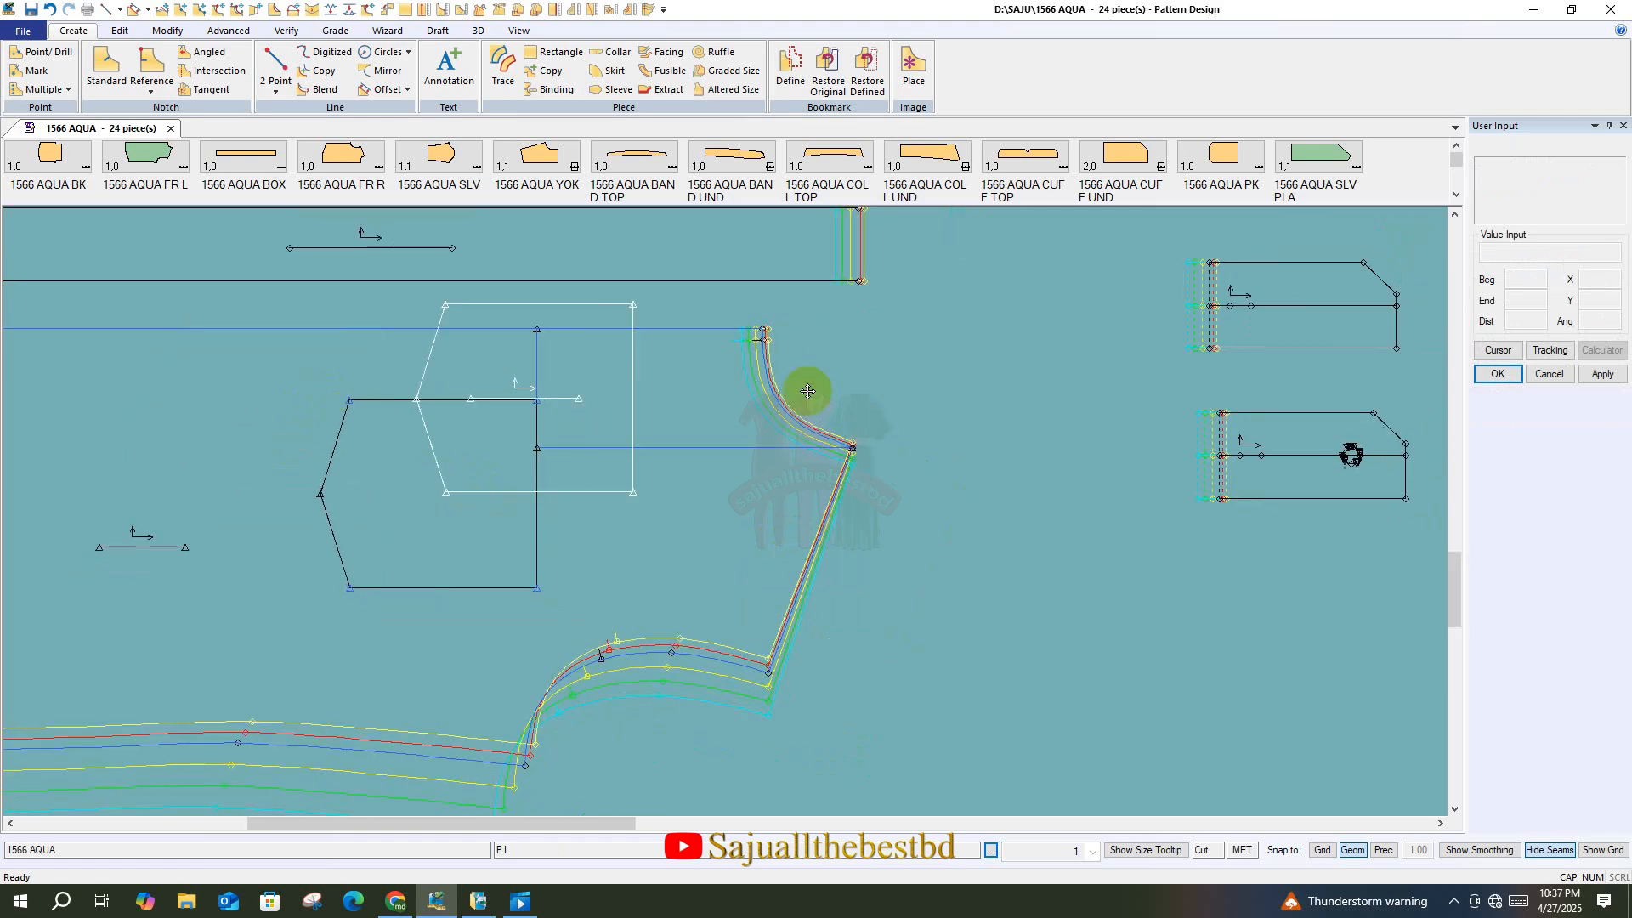
{"action": "left_click", "coordinate": [1035, 629]}
{"action": "scroll", "coordinate": [1035, 628], "scroll_direction": "down", "scroll_amount": 2}
{"action": "left_click_drag", "start_coordinate": [603, 573], "coordinate": [602, 578]}
{"action": "scroll", "coordinate": [571, 515], "scroll_direction": "down", "scroll_amount": 2}
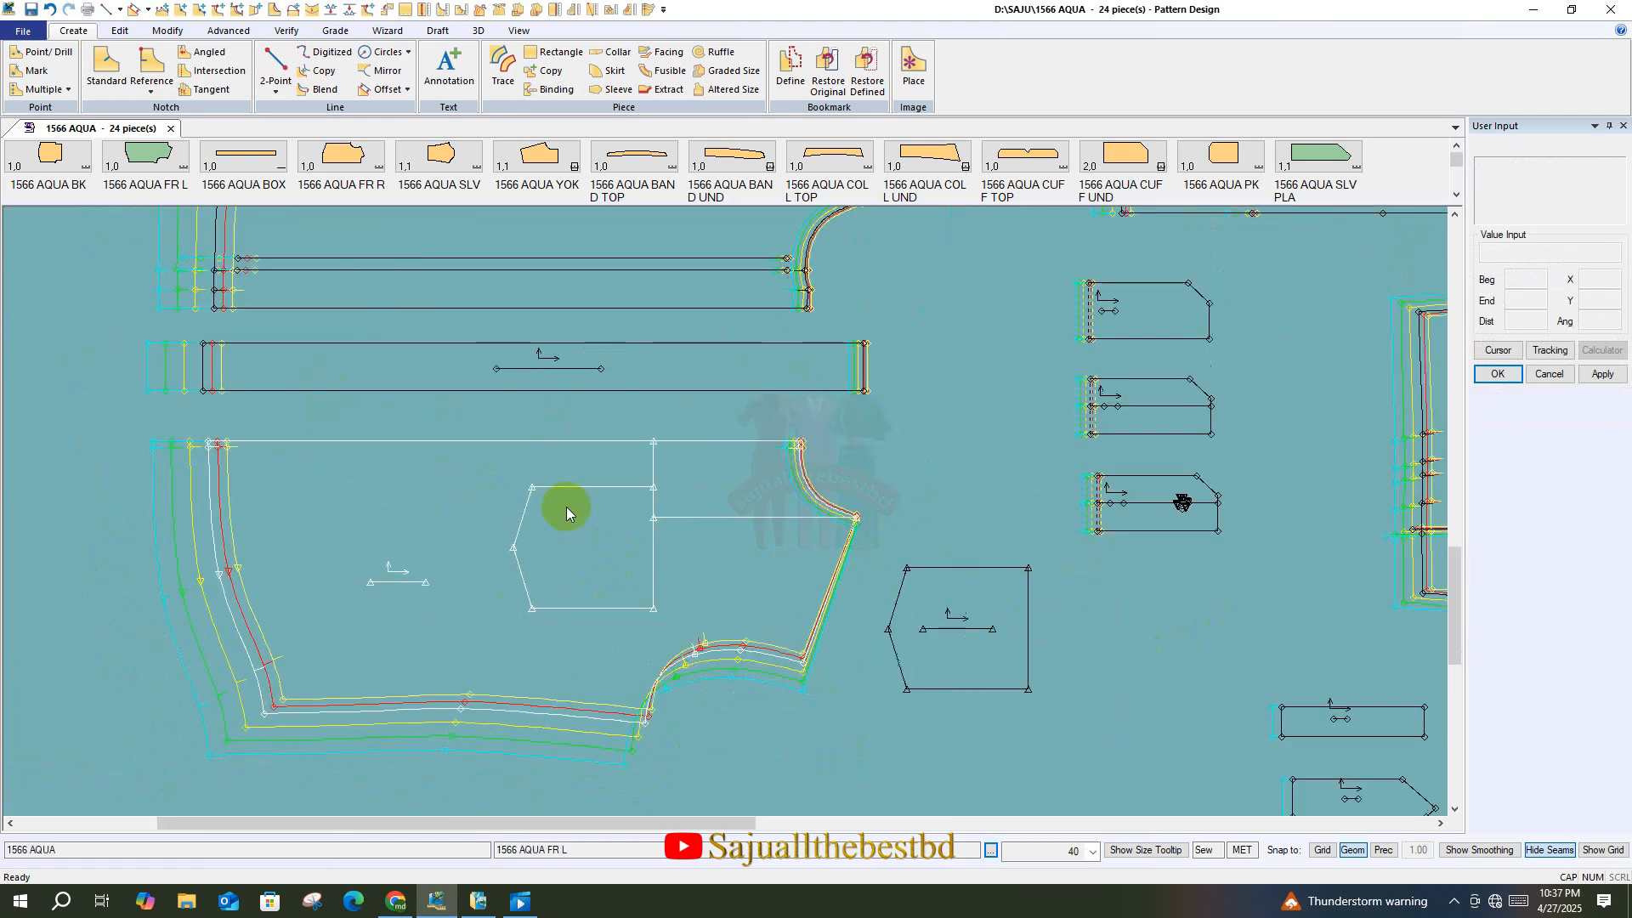
{"action": "scroll", "coordinate": [876, 604], "scroll_direction": "up", "scroll_amount": 1}
{"action": "left_click_drag", "start_coordinate": [895, 585], "coordinate": [908, 594]}
{"action": "scroll", "coordinate": [614, 653], "scroll_direction": "down", "scroll_amount": 1}
{"action": "scroll", "coordinate": [616, 661], "scroll_direction": "down", "scroll_amount": 2}
{"action": "scroll", "coordinate": [521, 578], "scroll_direction": "up", "scroll_amount": 2}
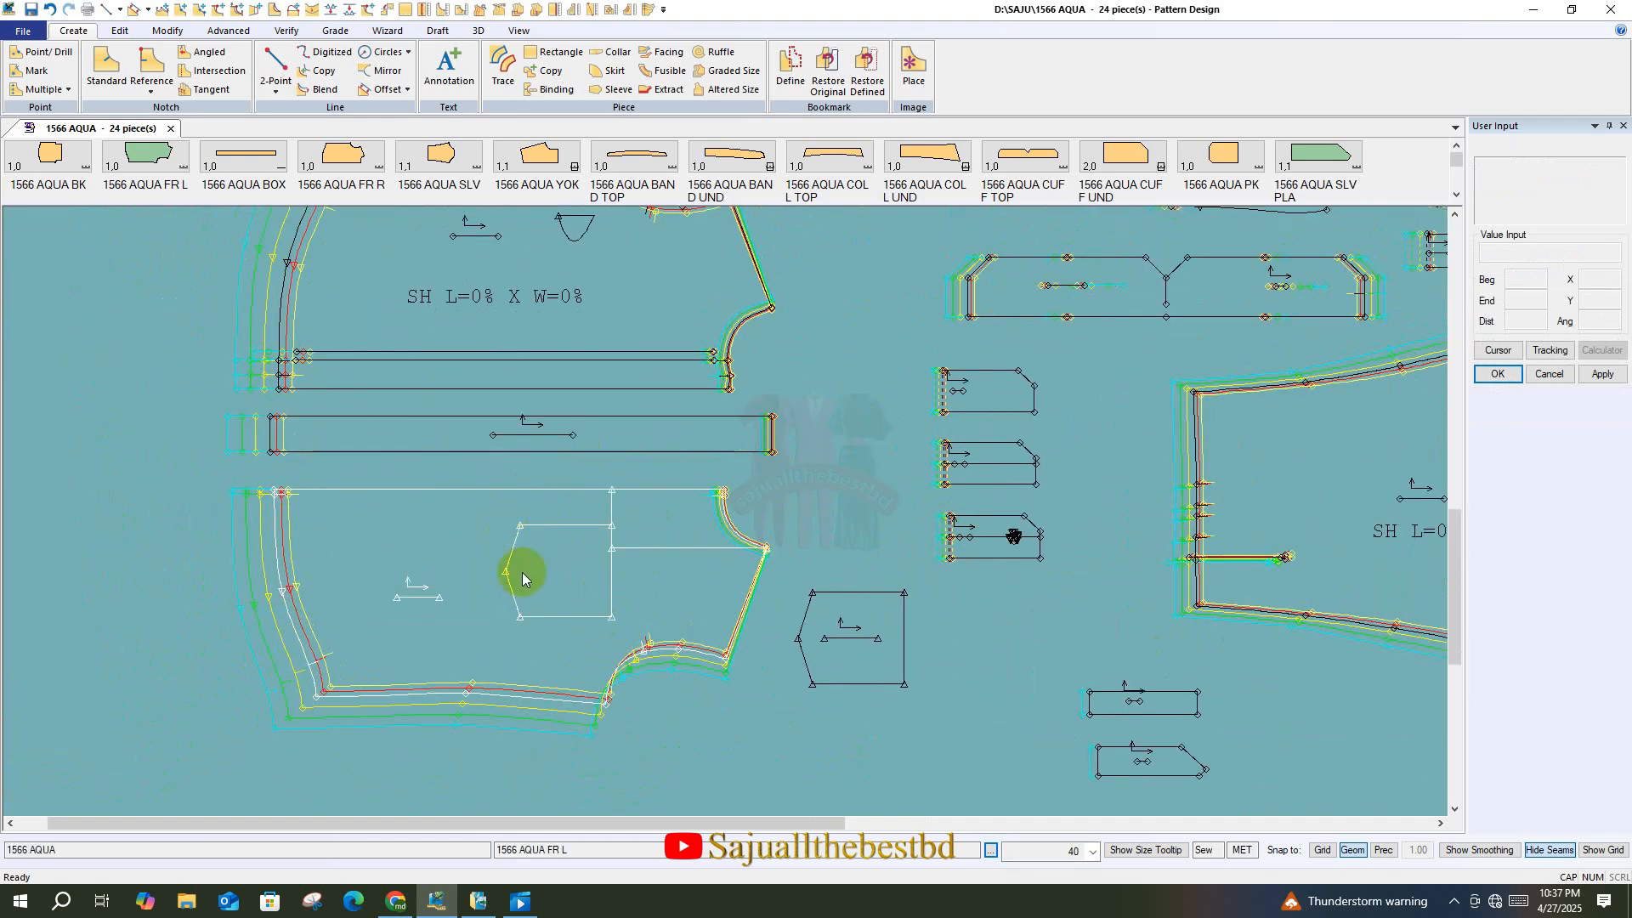
{"action": "left_click_drag", "start_coordinate": [415, 572], "coordinate": [412, 553]}
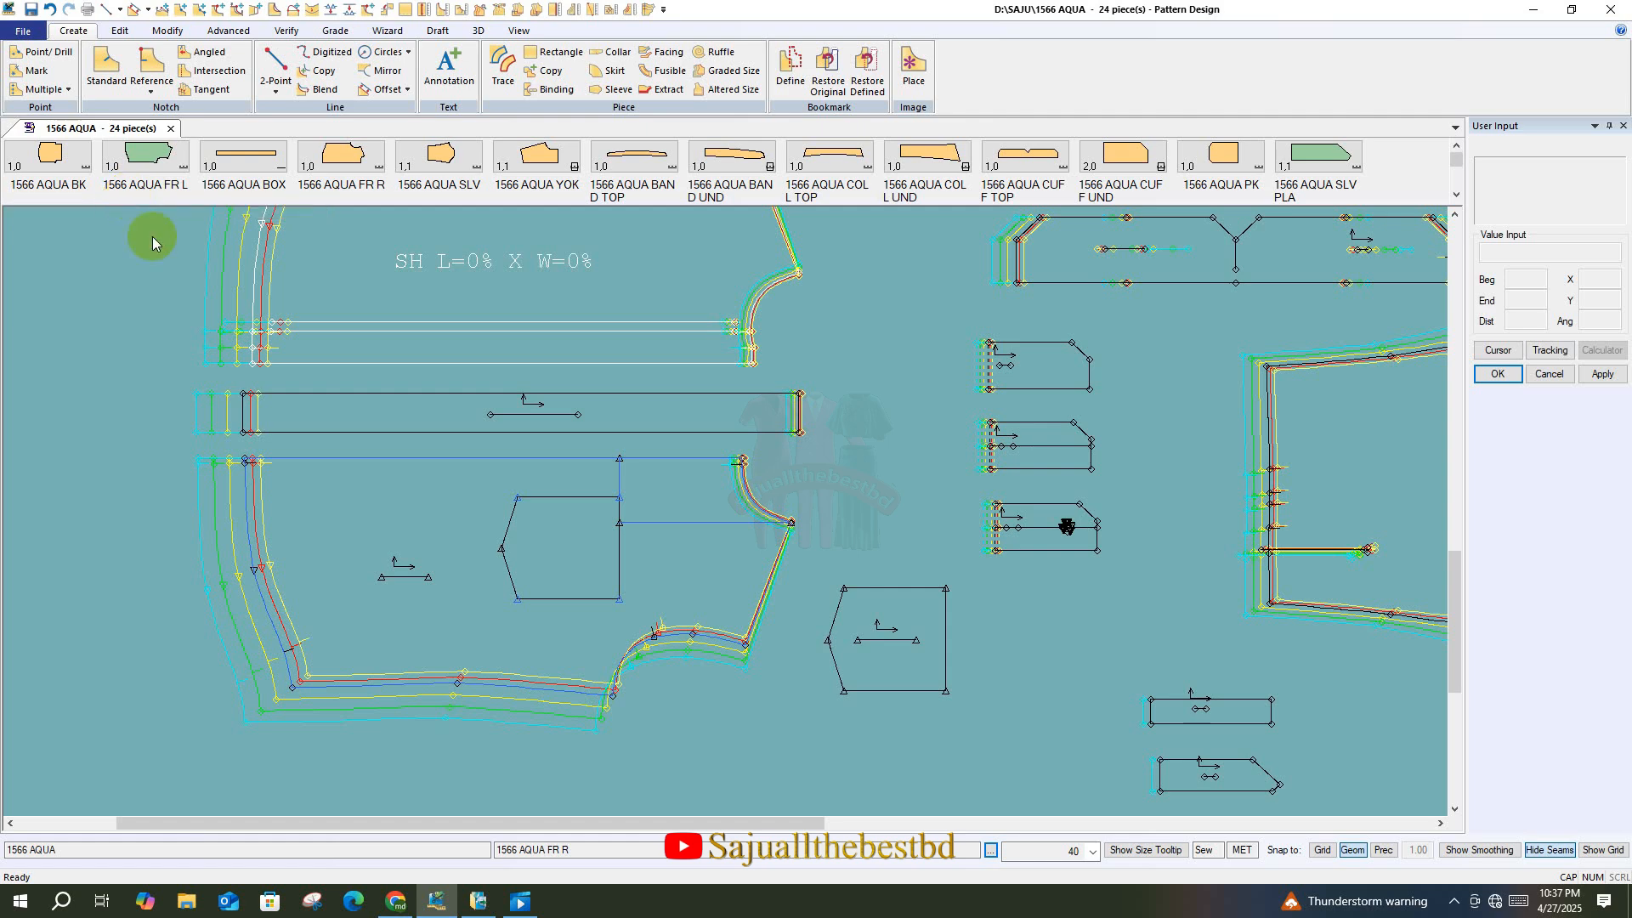
{"action": "left_click", "coordinate": [265, 430]}
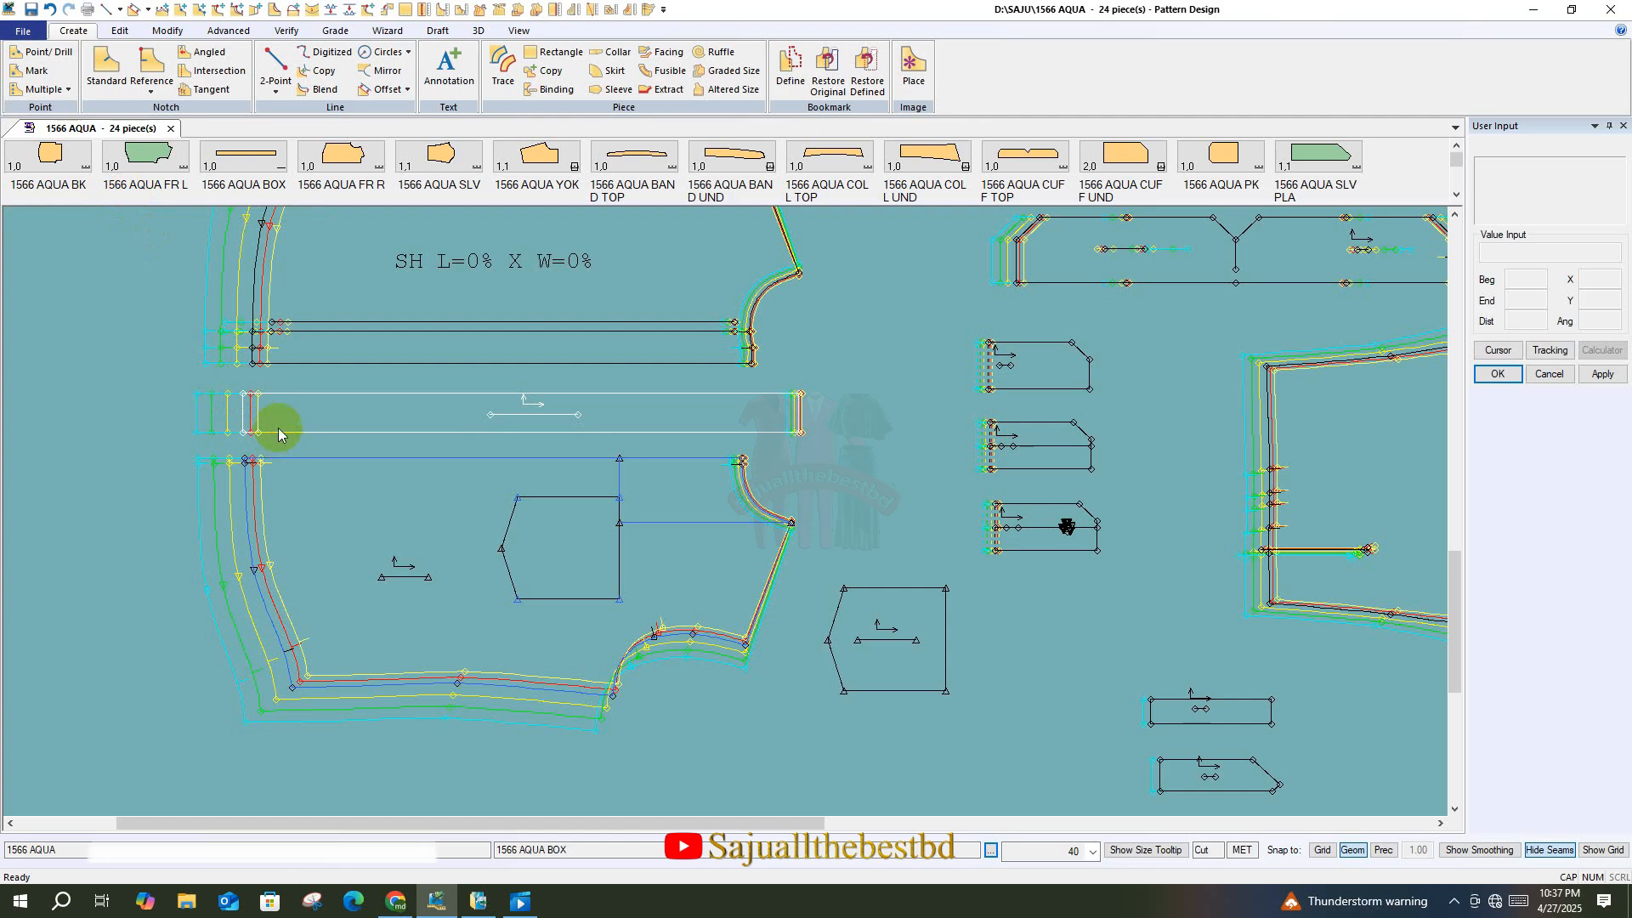
{"action": "left_click", "coordinate": [290, 553]}
{"action": "left_click_drag", "start_coordinate": [347, 547], "coordinate": [344, 542]}
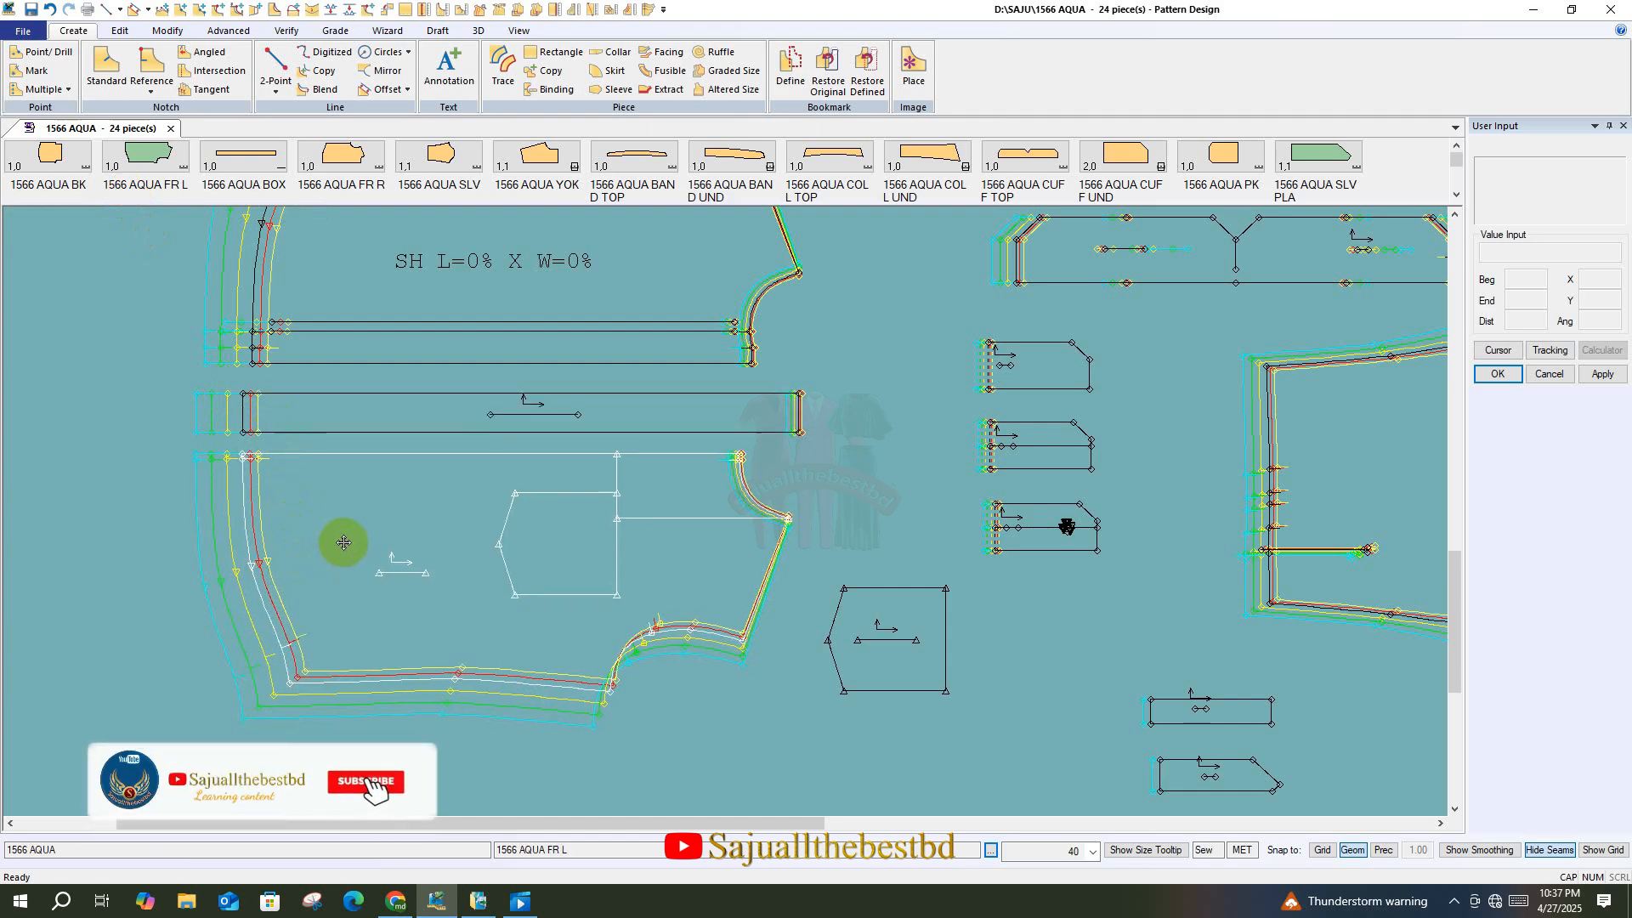
{"action": "left_click_drag", "start_coordinate": [406, 273], "coordinate": [399, 295]}
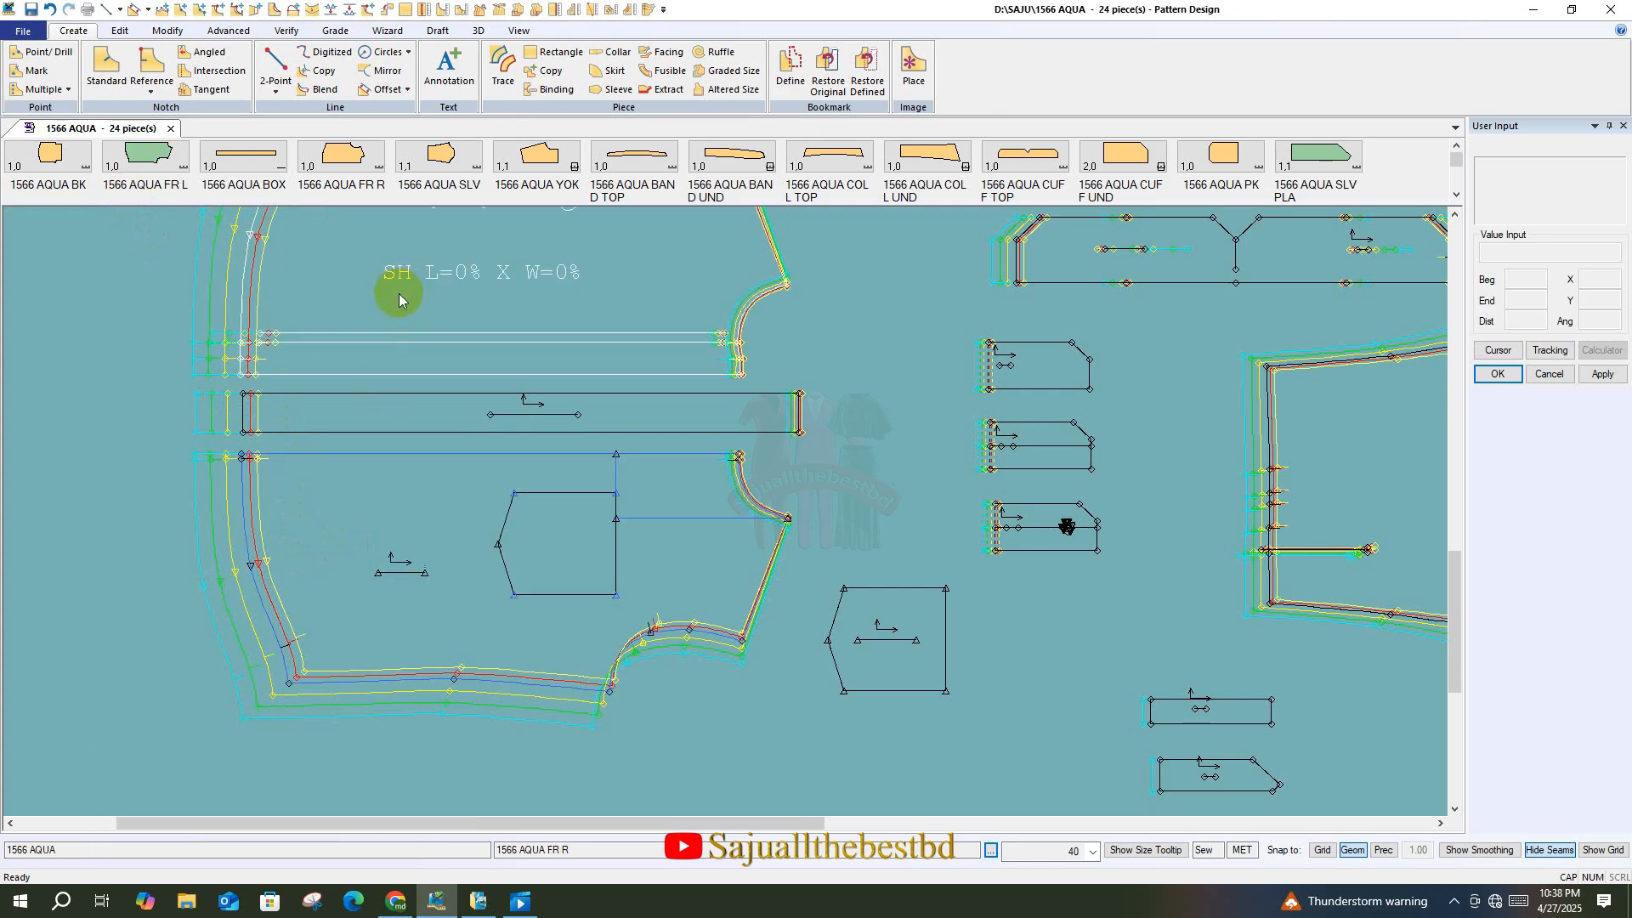